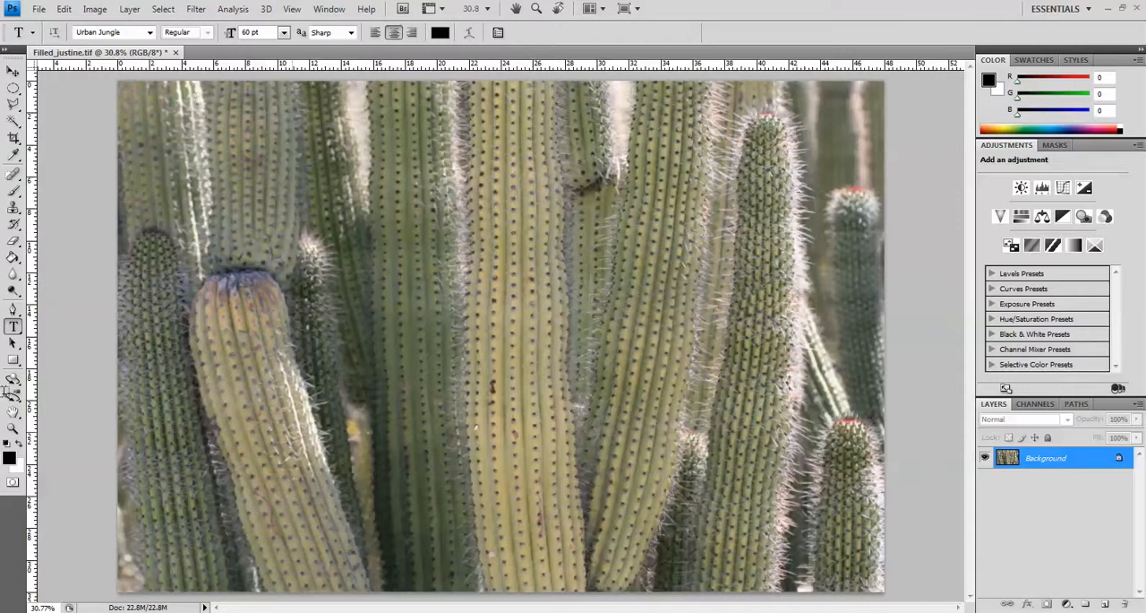
Set the Type tool to the Urban Jungle font at 72 pt.
left_click(152, 34)
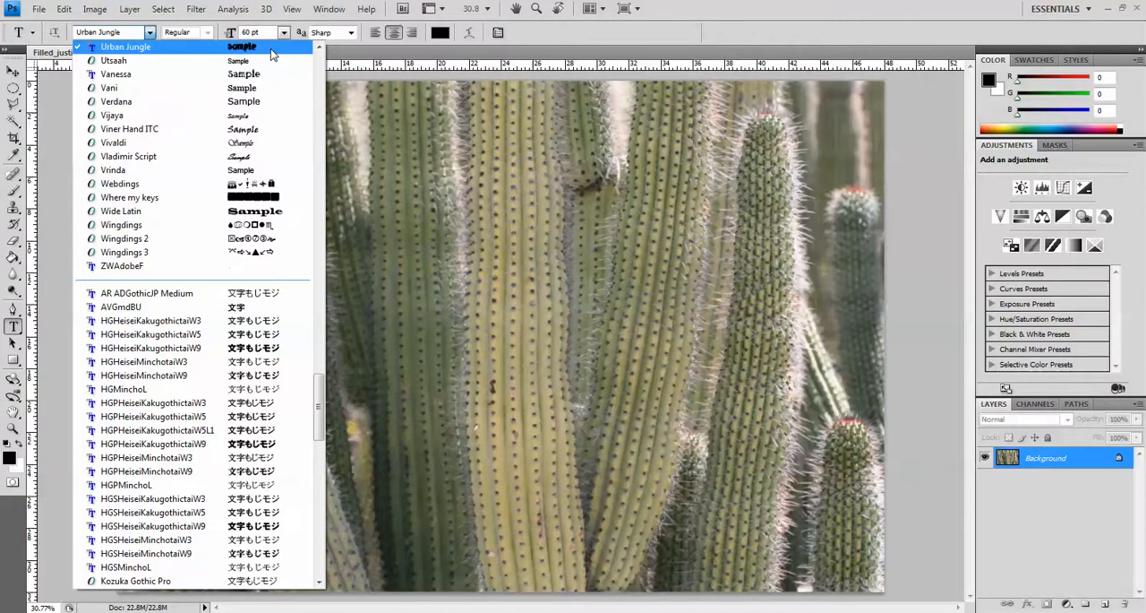
left_click(131, 51)
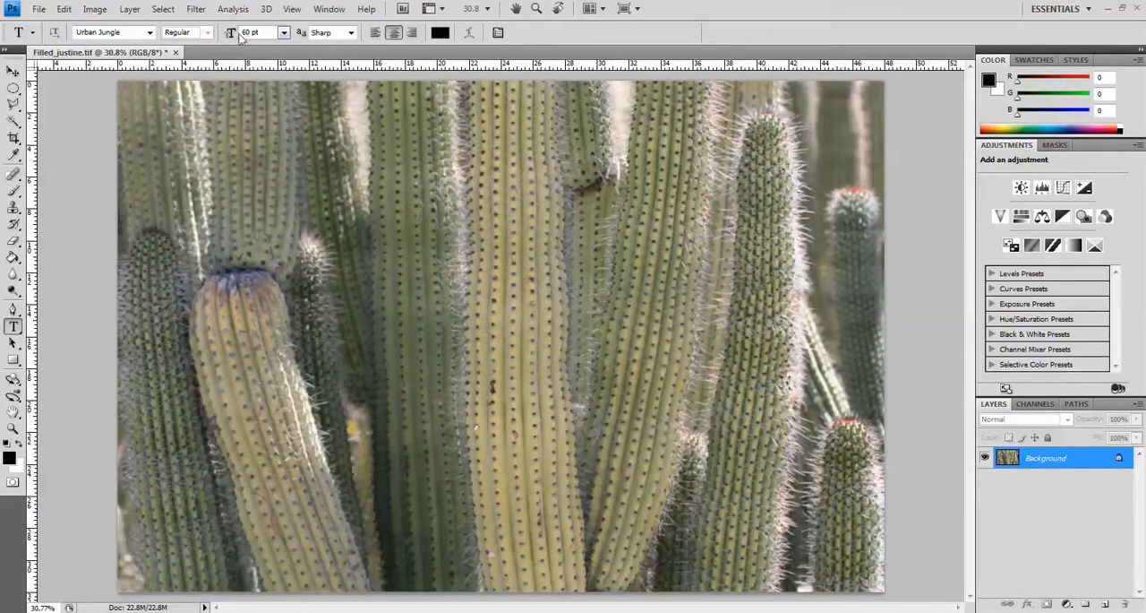
left_click(283, 32)
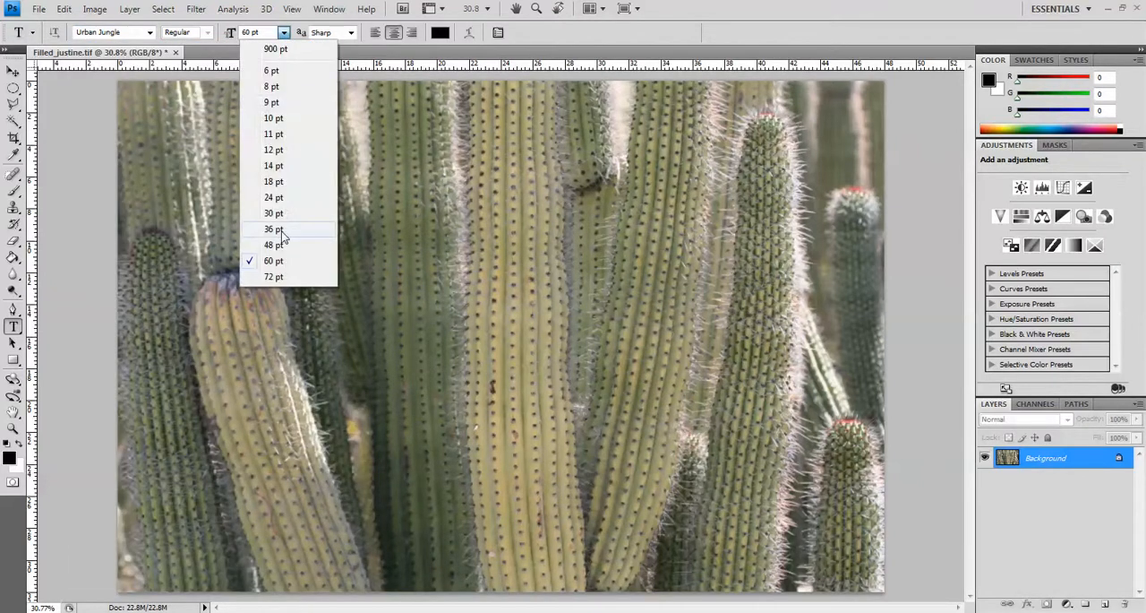
left_click(273, 277)
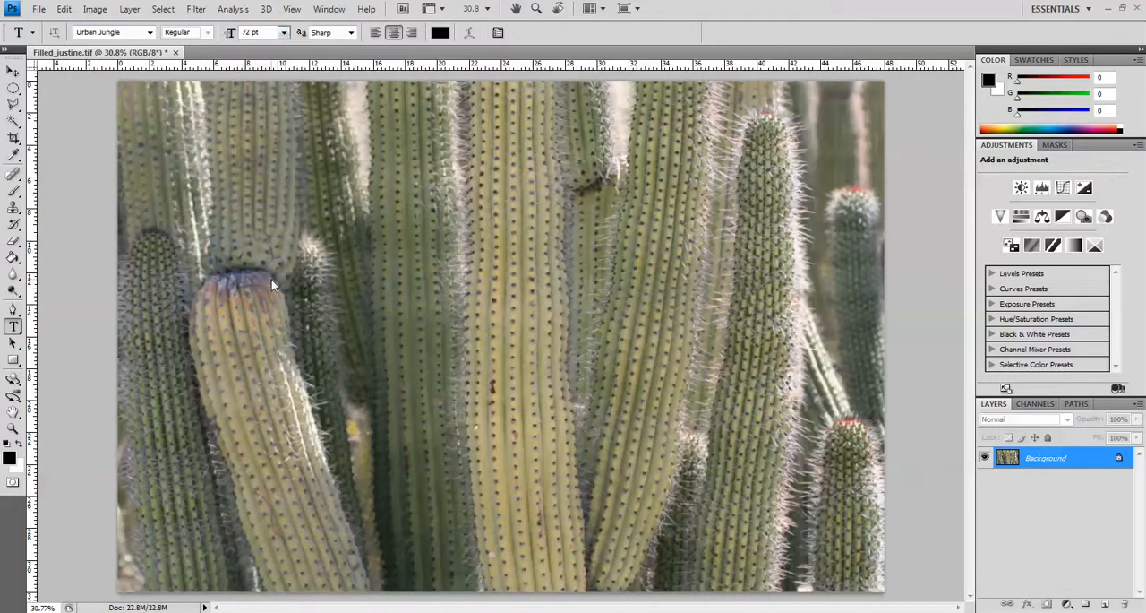
Add the text "organ pipe cactus" on two centred lines over the photo, with "cactus" on the second line.
left_click(395, 216)
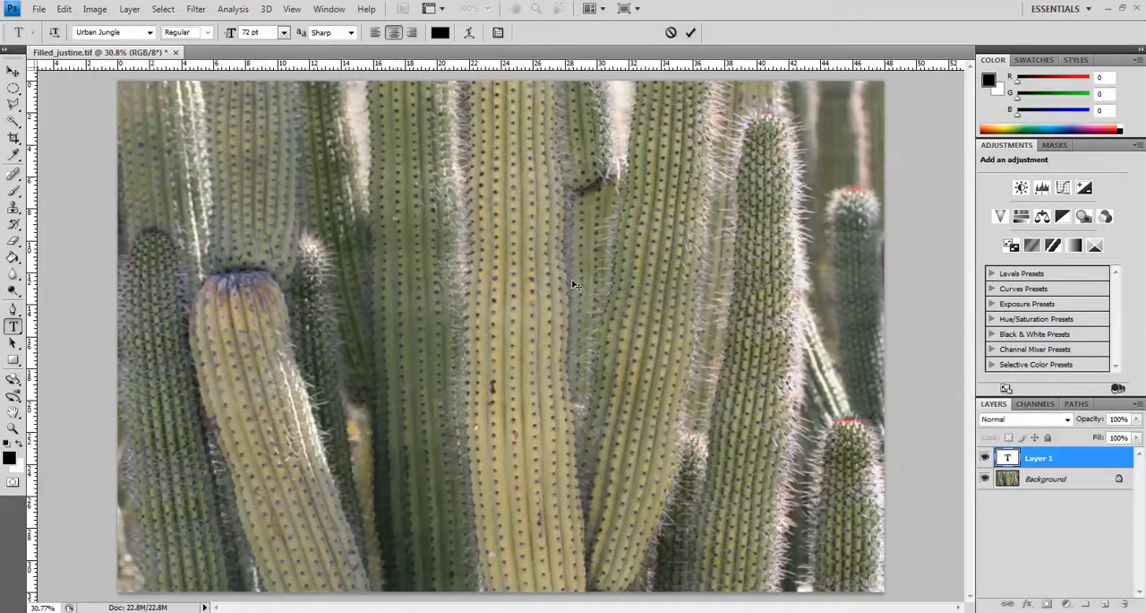
type("organ pipe ")
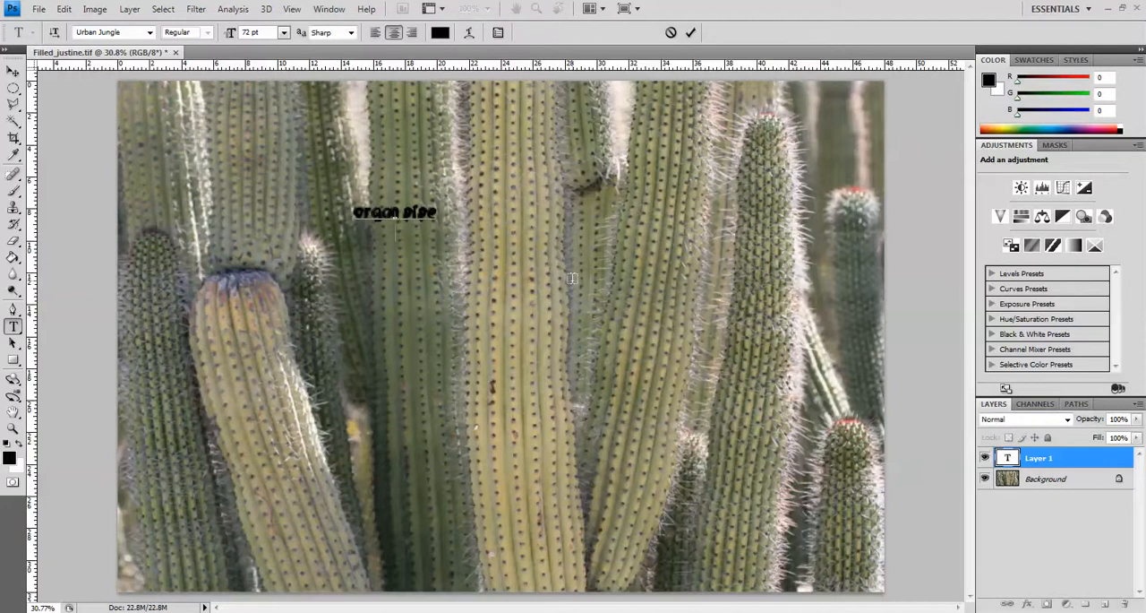
type("cactus")
Set the font size of both text lines to 500 pt.
left_click_drag(354, 212, 421, 235)
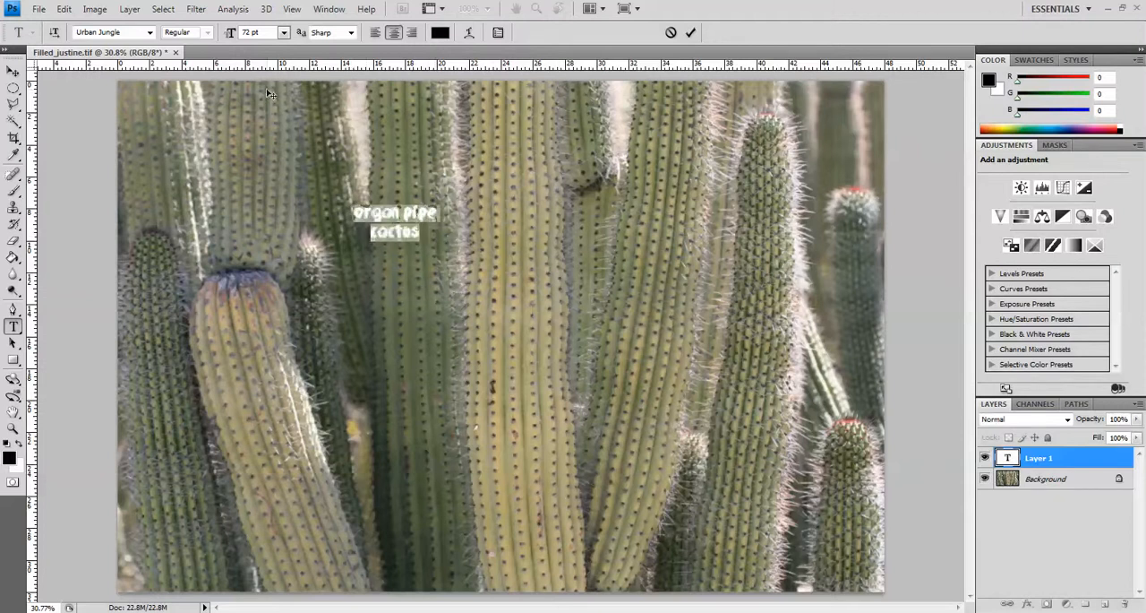
left_click(284, 33)
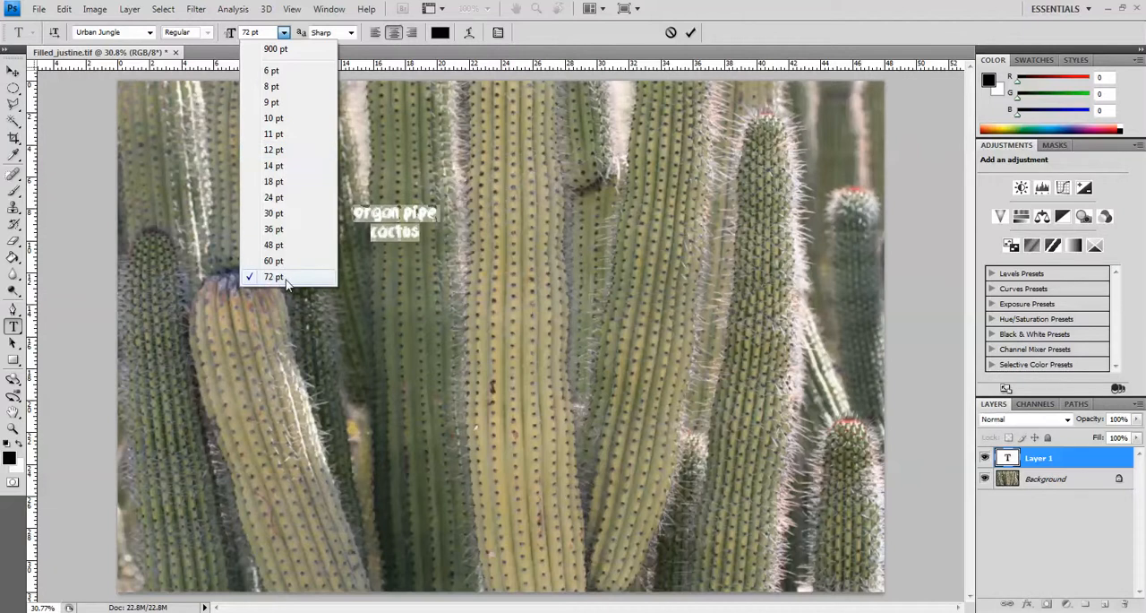
left_click(252, 33)
double_click(251, 33)
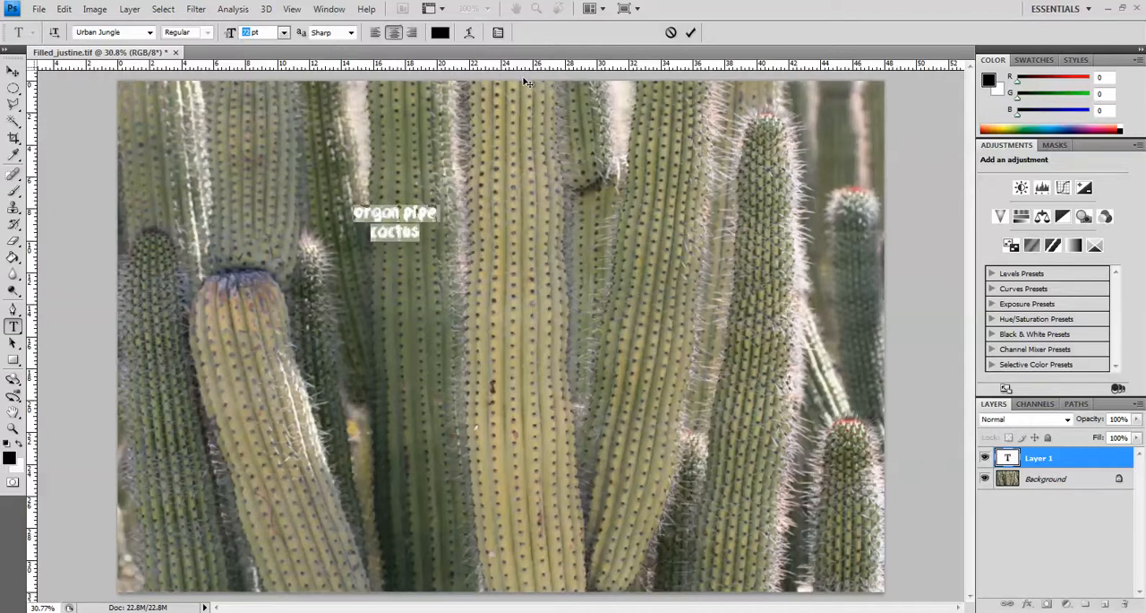
type("500")
key("Return")
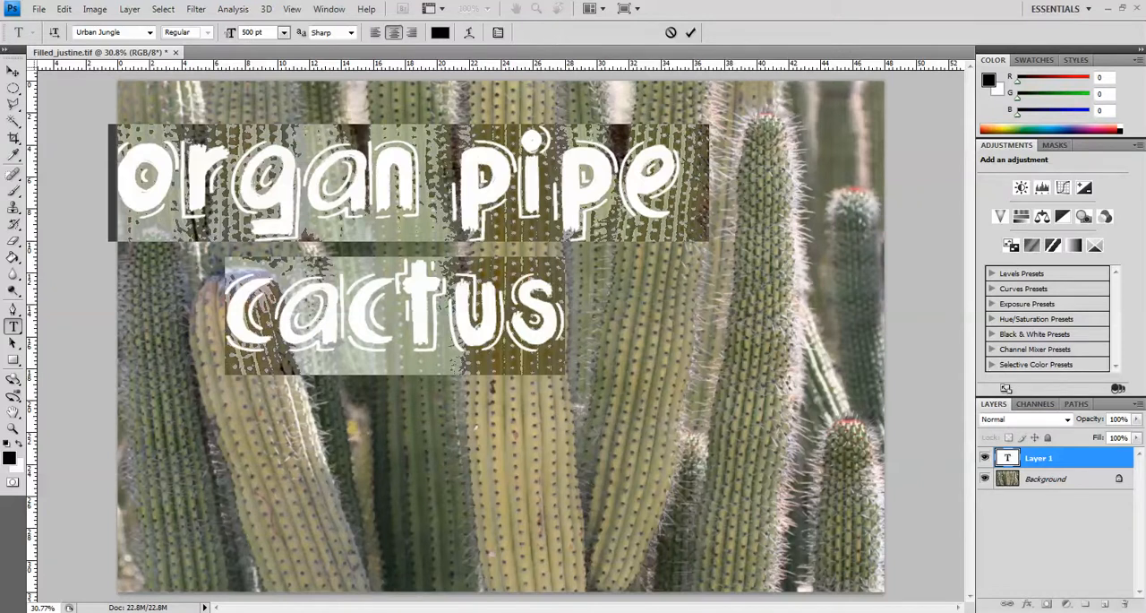
Enlarge only the word "cactus" to 900 pt and commit the text.
left_click(318, 315)
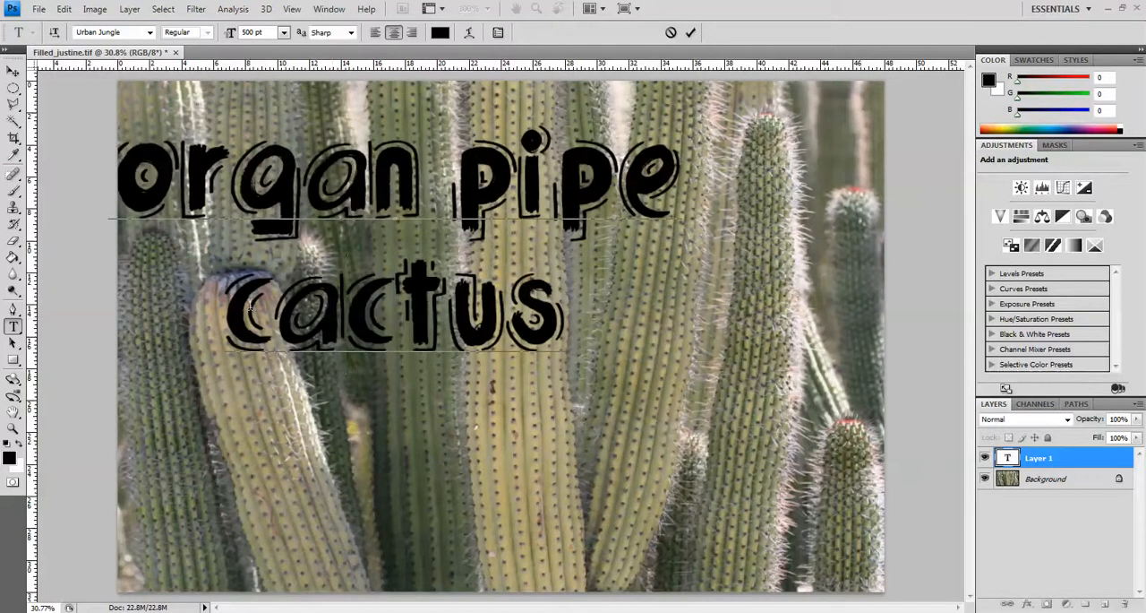
left_click_drag(224, 309, 559, 320)
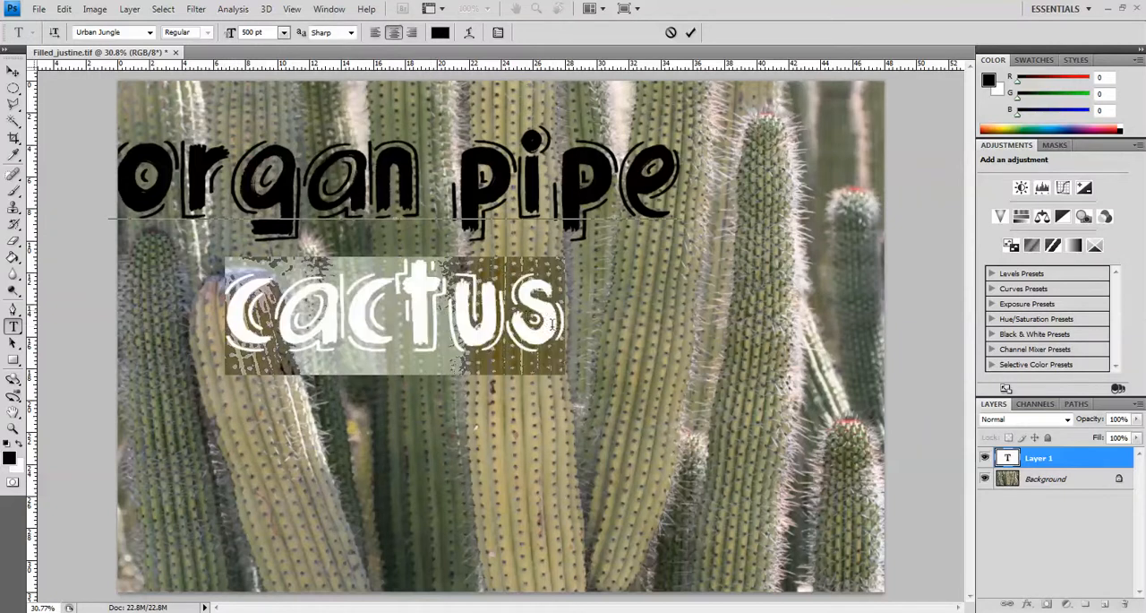
left_click(246, 31)
type("7")
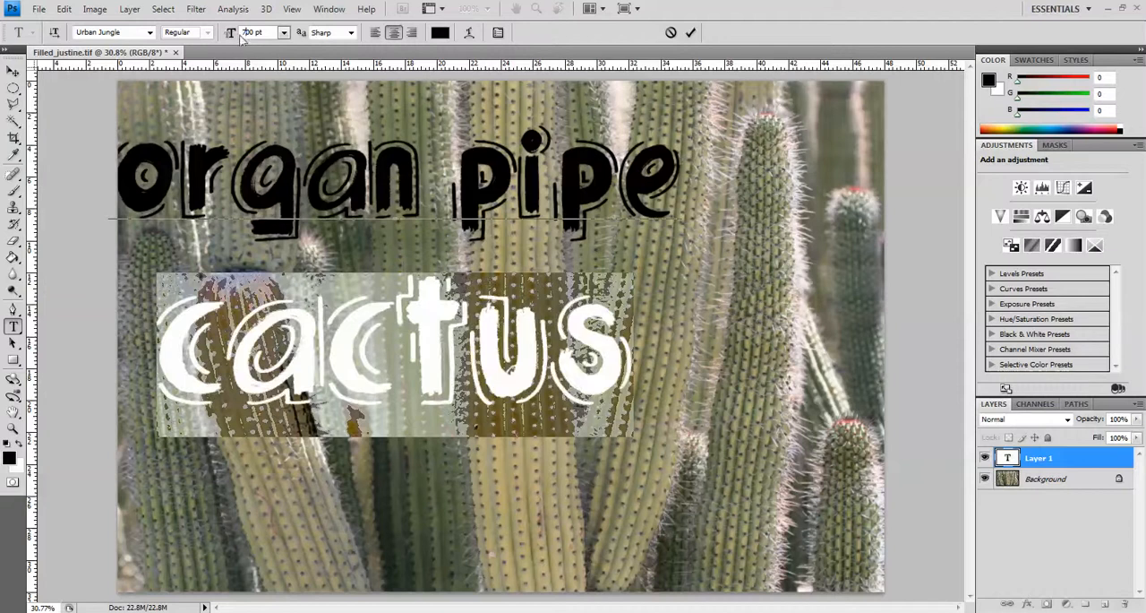
left_click(247, 32)
type("9")
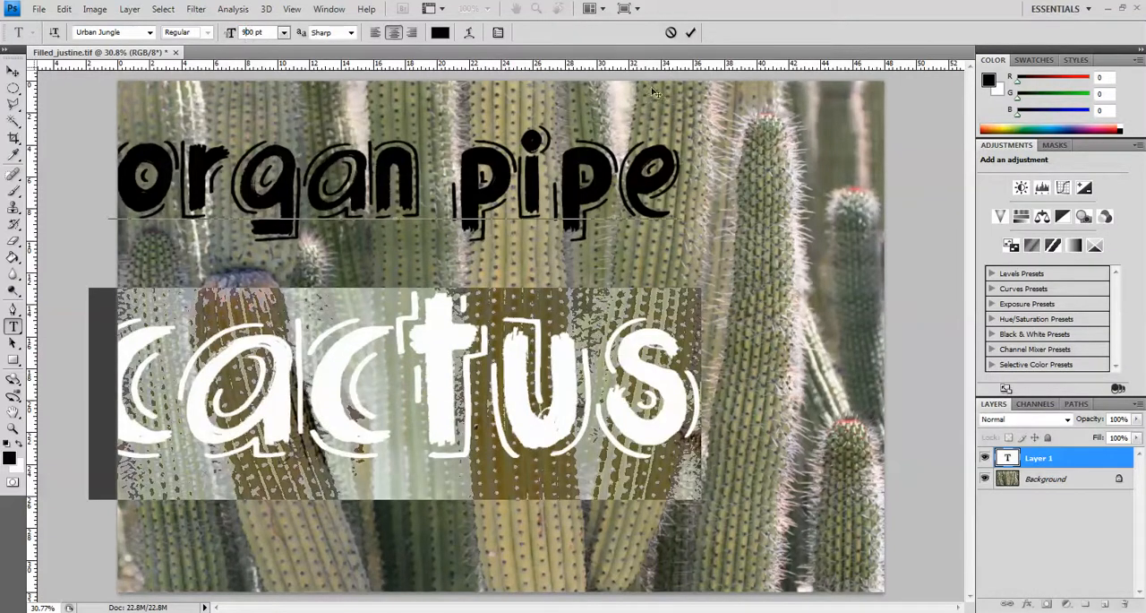
left_click(690, 34)
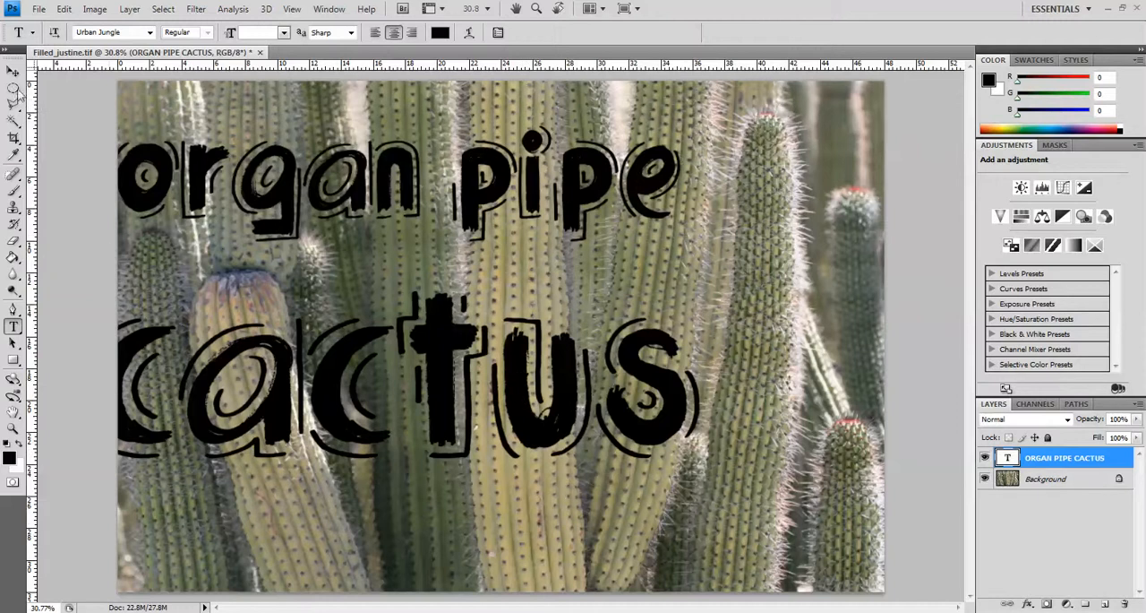
Centre the text over the photo and stretch it to about 111.7% width and 125.8% height, committing the transform.
left_click(12, 72)
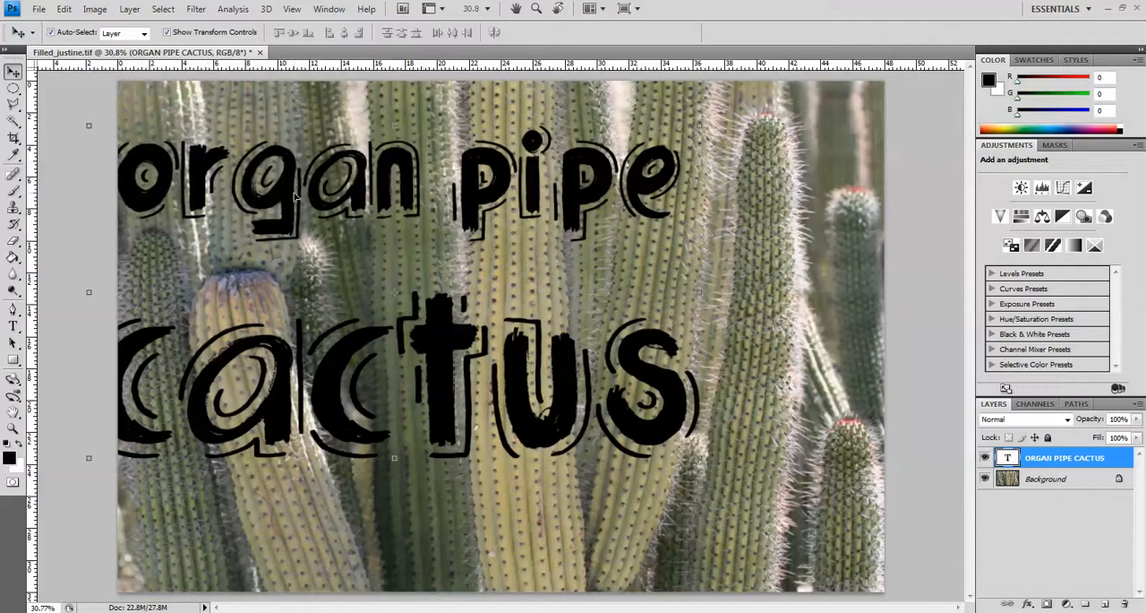
left_click_drag(292, 198, 404, 244)
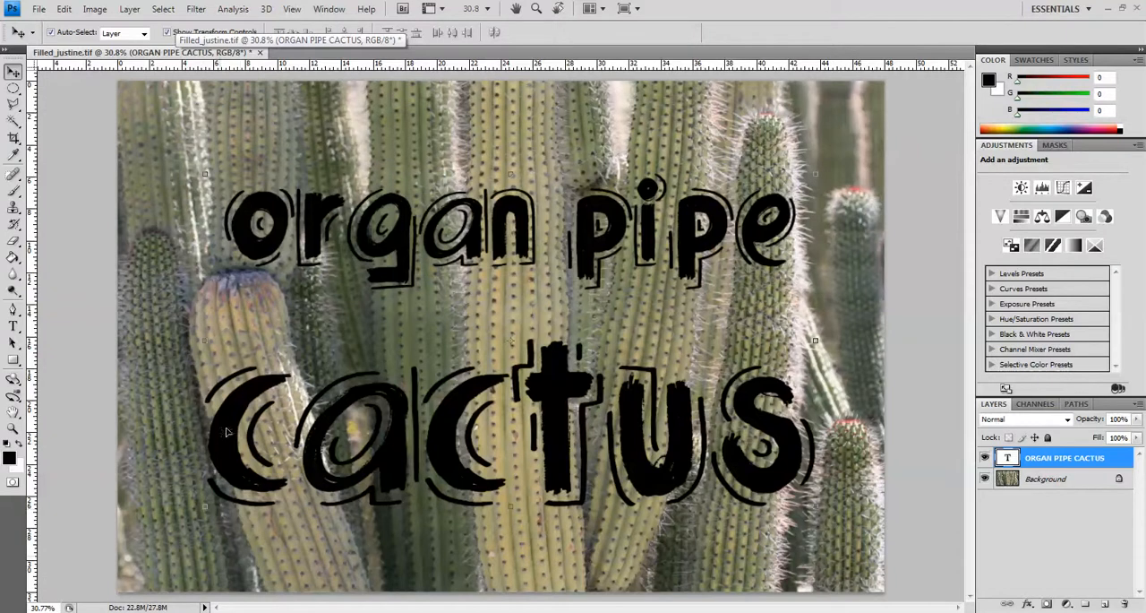
left_click_drag(203, 173, 204, 108)
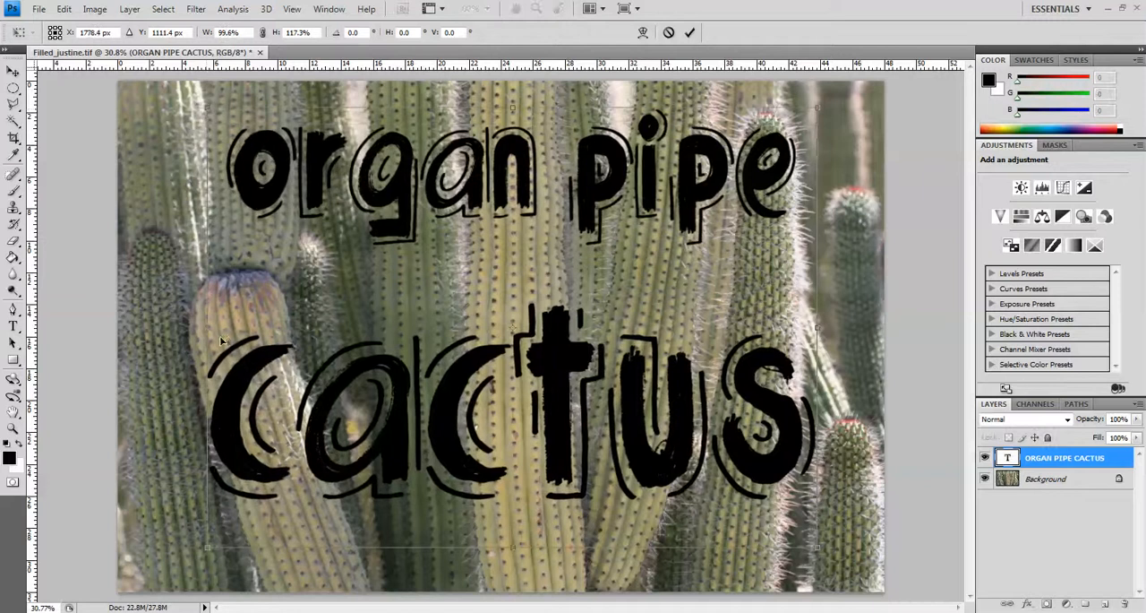
left_click_drag(208, 318, 159, 322)
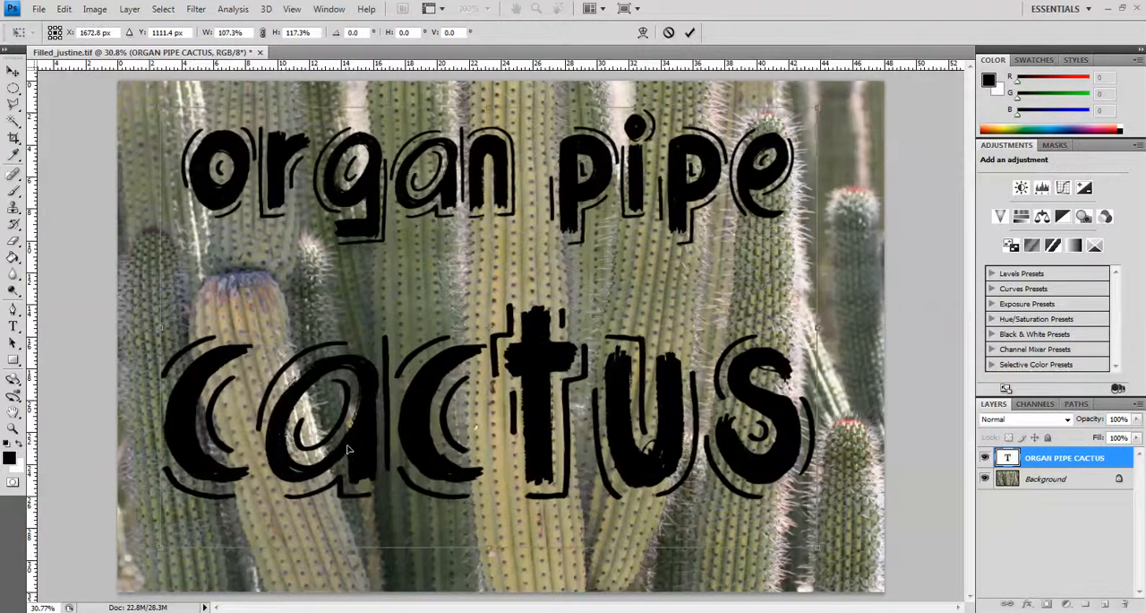
left_click_drag(489, 548, 496, 580)
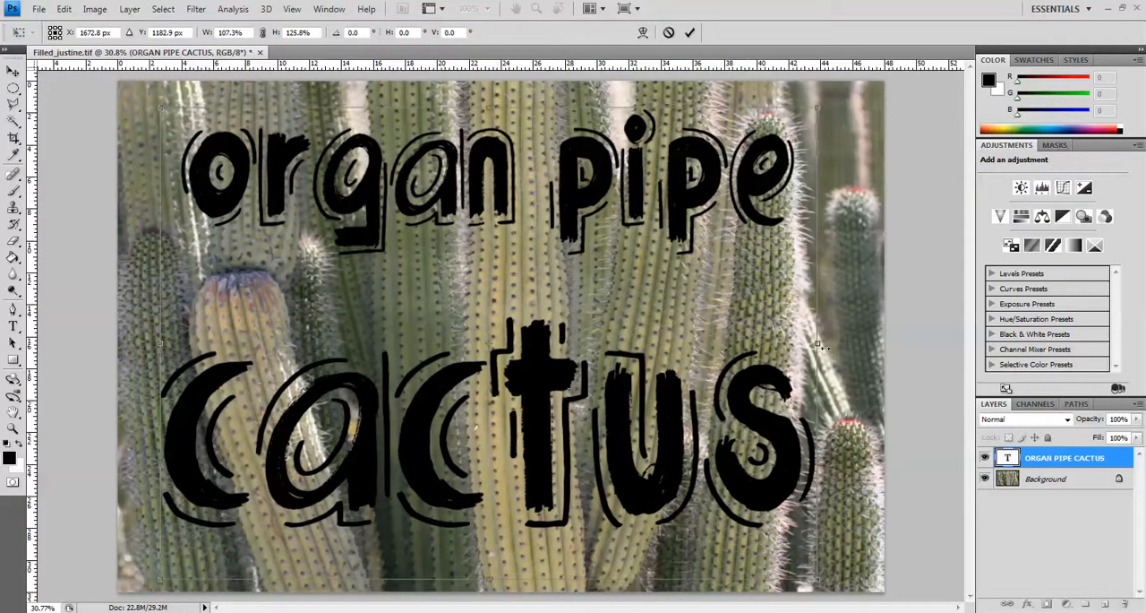
left_click_drag(817, 343, 847, 343)
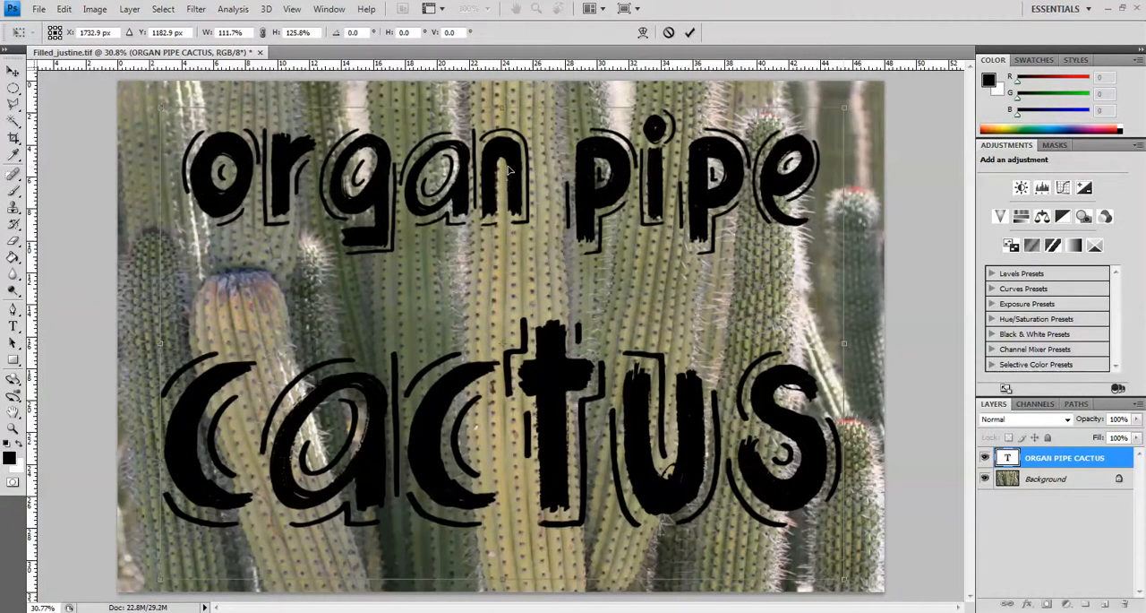
left_click_drag(515, 166, 516, 185)
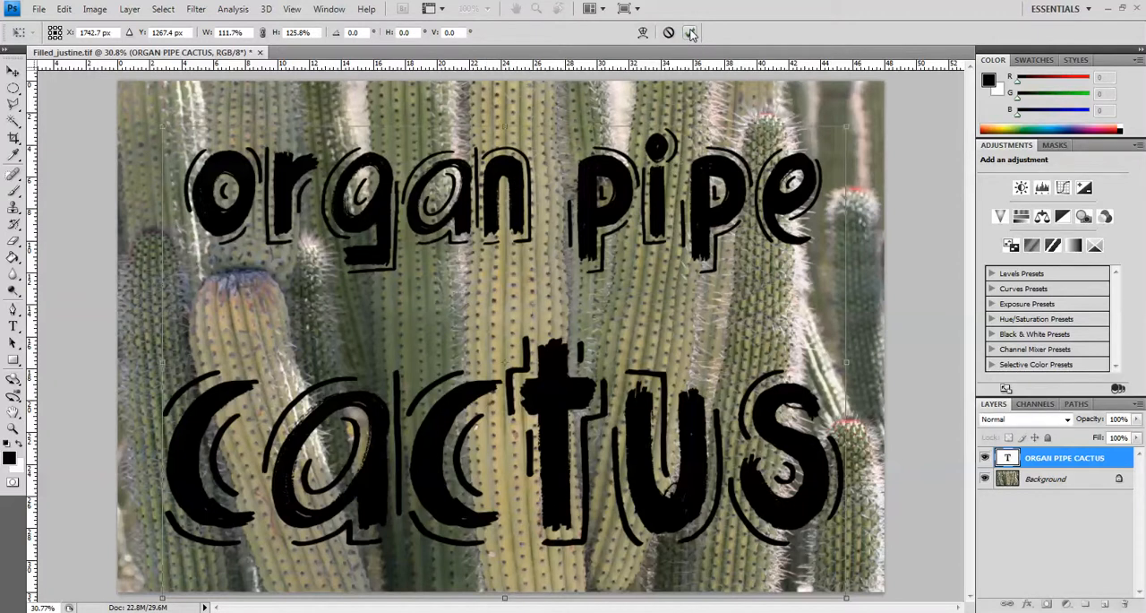
left_click(691, 34)
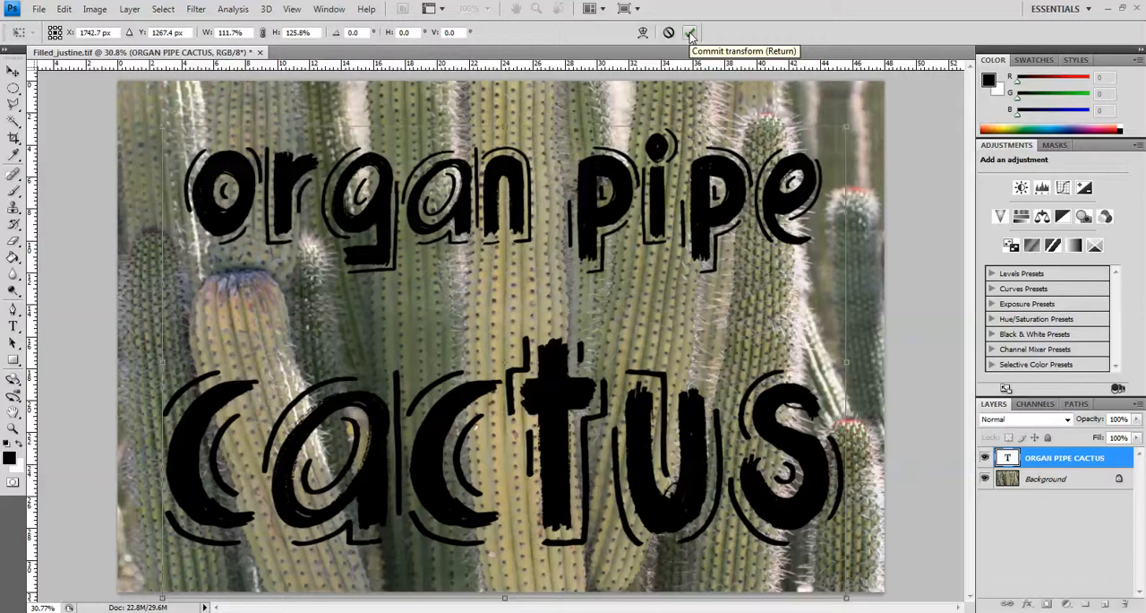
left_click(691, 34)
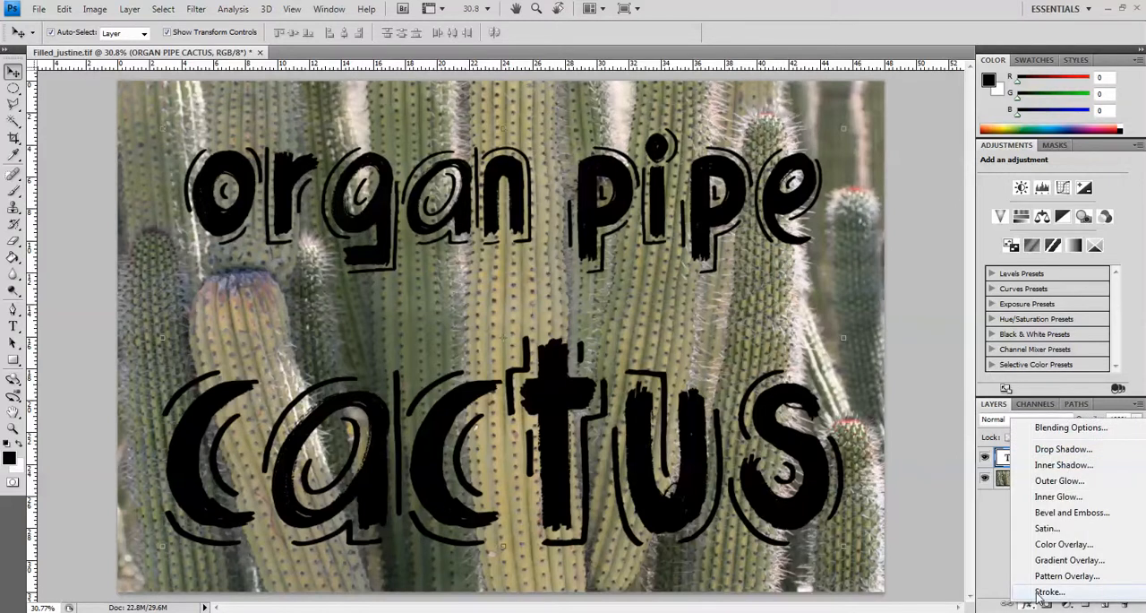
Add a drop shadow to the text layer with an angle of about 51° and a distance of about 24 px.
left_click(1062, 450)
left_click_drag(934, 296, 955, 202)
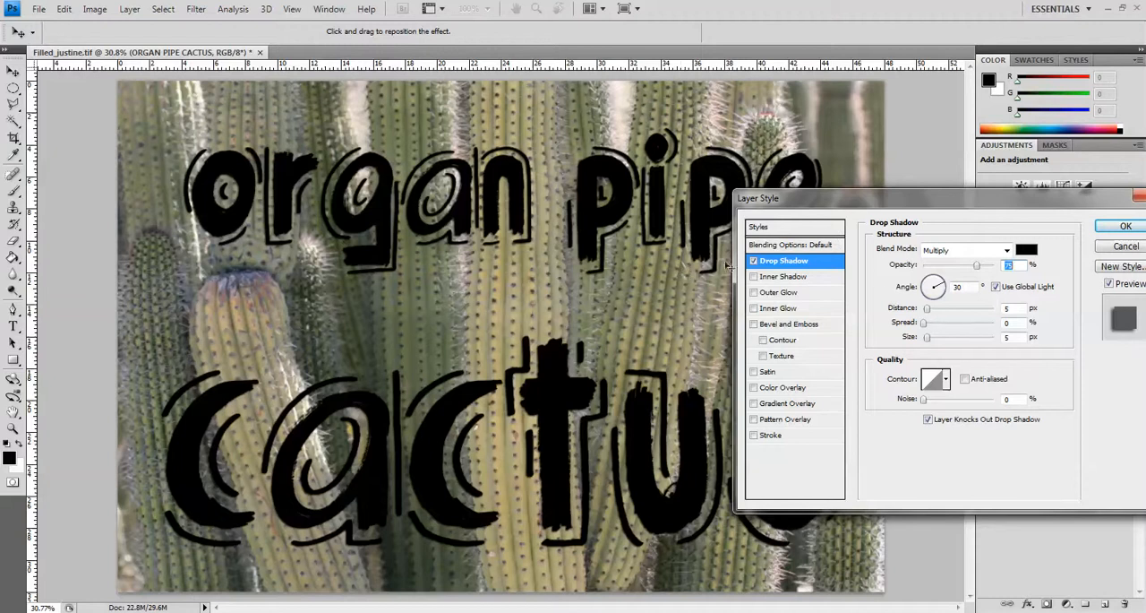
mouse_move(929, 311)
left_mouse_down()
mouse_move(940, 313)
mouse_move(922, 315)
left_mouse_up()
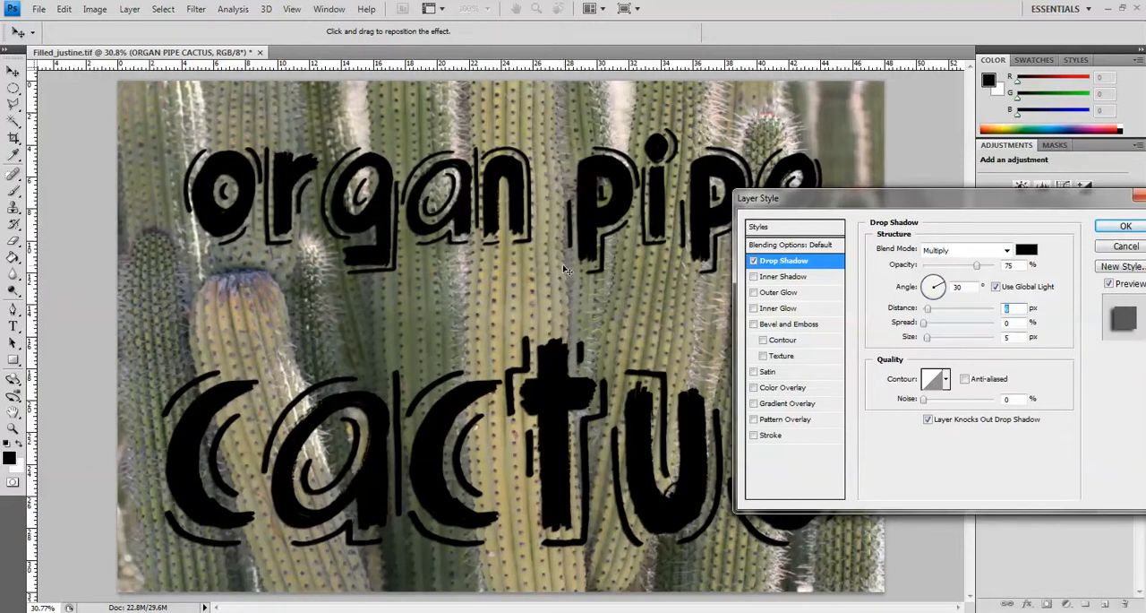
left_click_drag(566, 270, 565, 273)
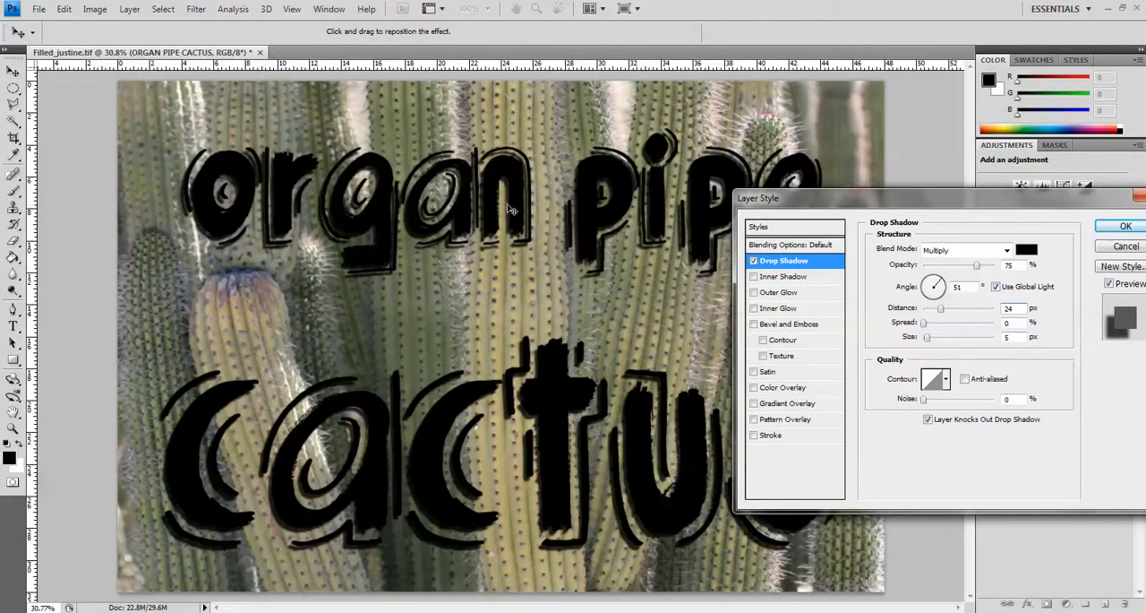
Add a smooth Inner Bevel to the text layer with a size of about 27 px and apply the layer styles.
left_click(754, 325)
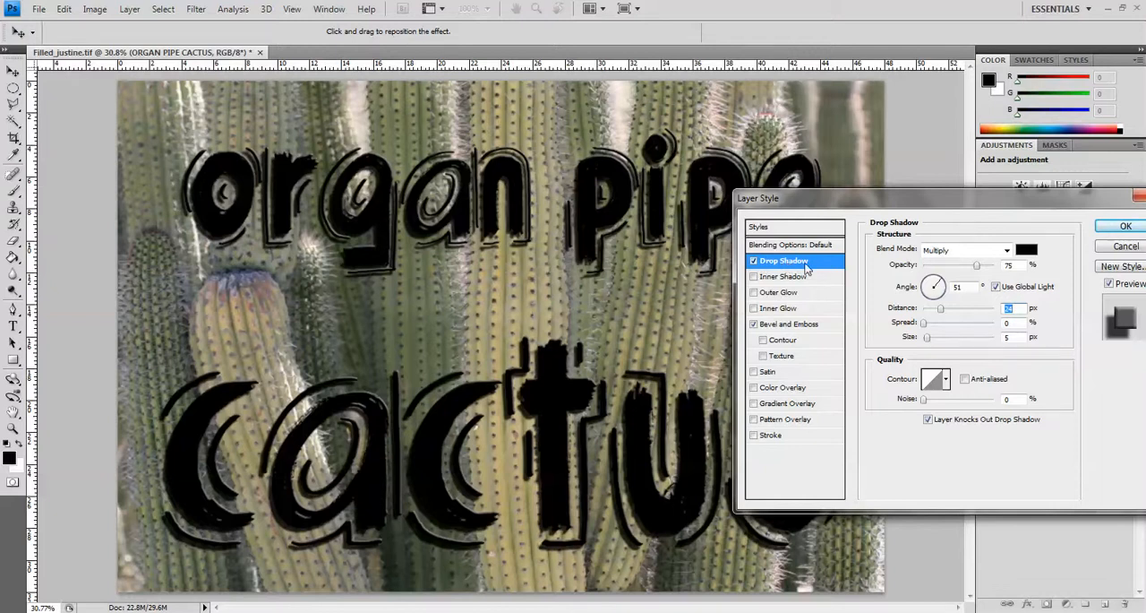
left_click(783, 324)
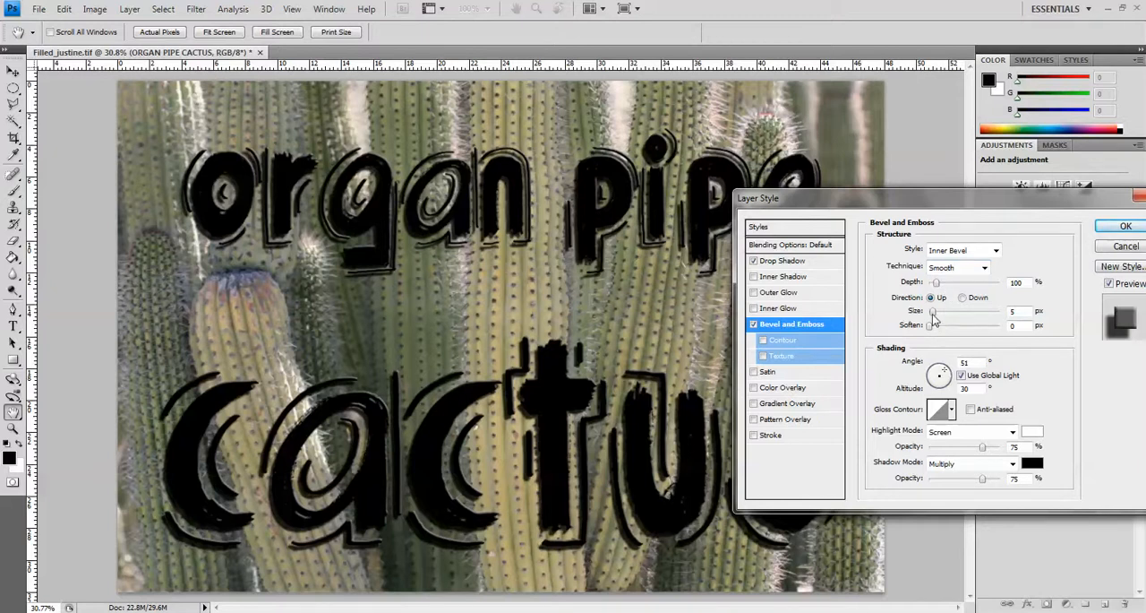
left_click_drag(932, 314, 942, 315)
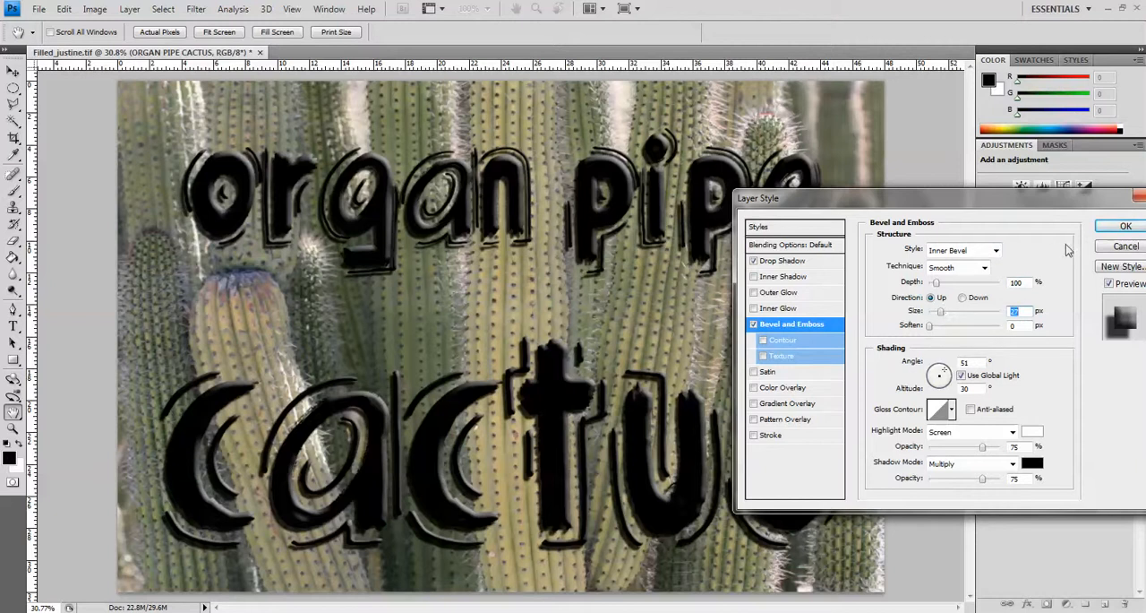
left_click(1121, 227)
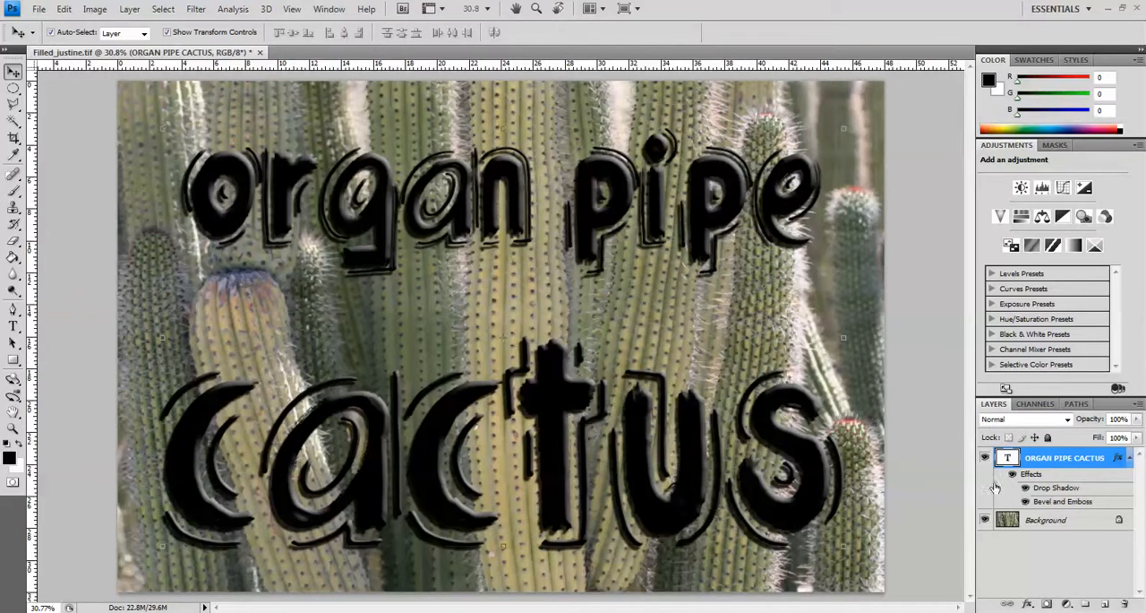
Duplicate the Background layer and move the copy above the text layer.
left_click(1036, 521)
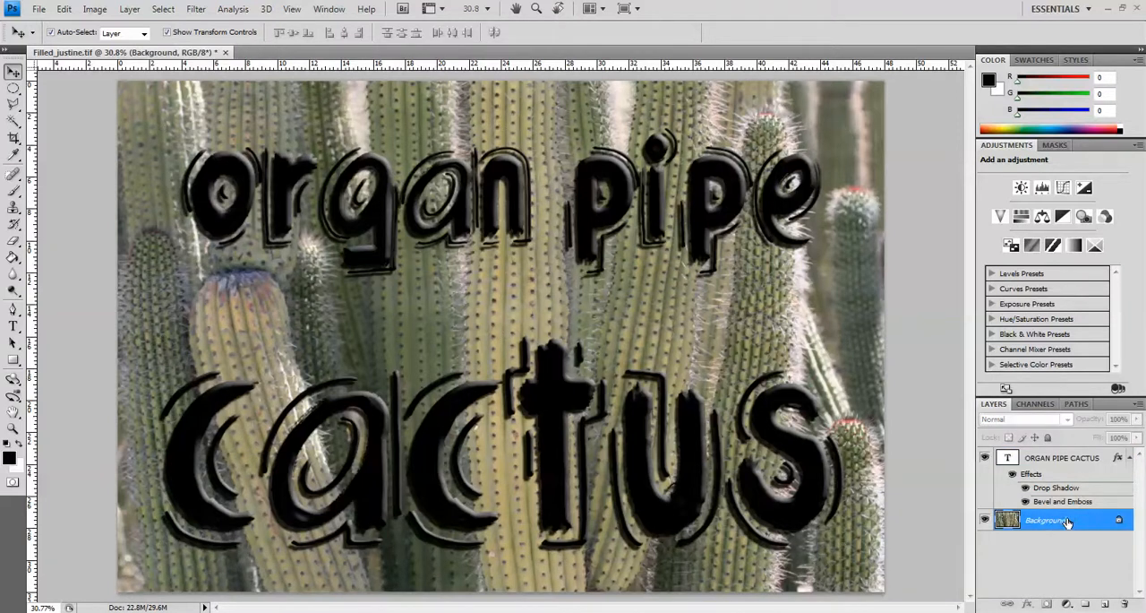
left_click_drag(1083, 522, 1107, 604)
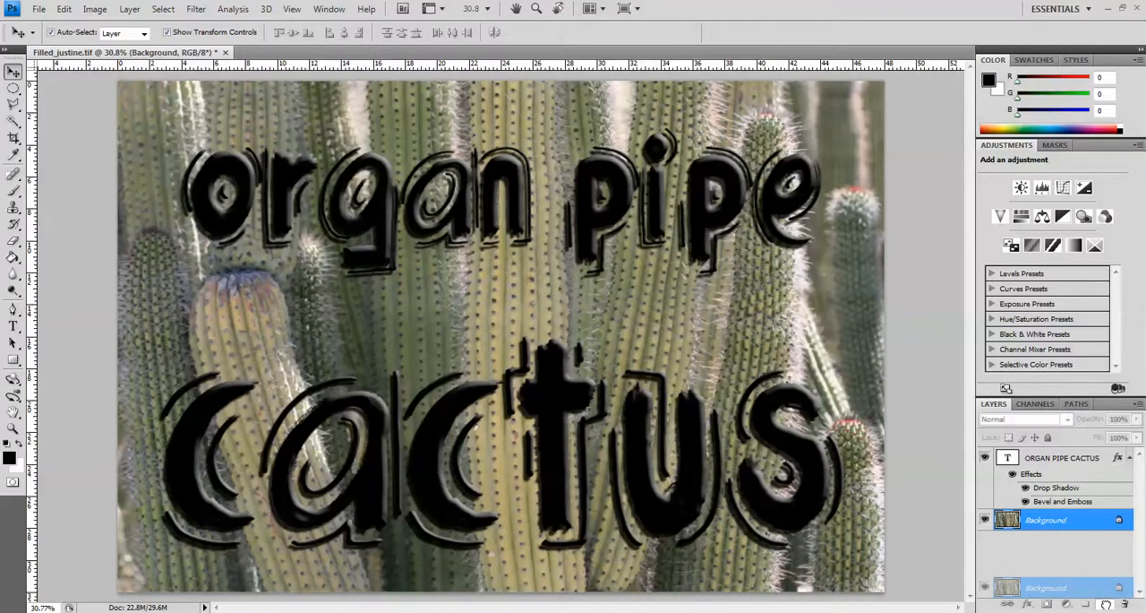
left_click_drag(1107, 604, 1107, 604)
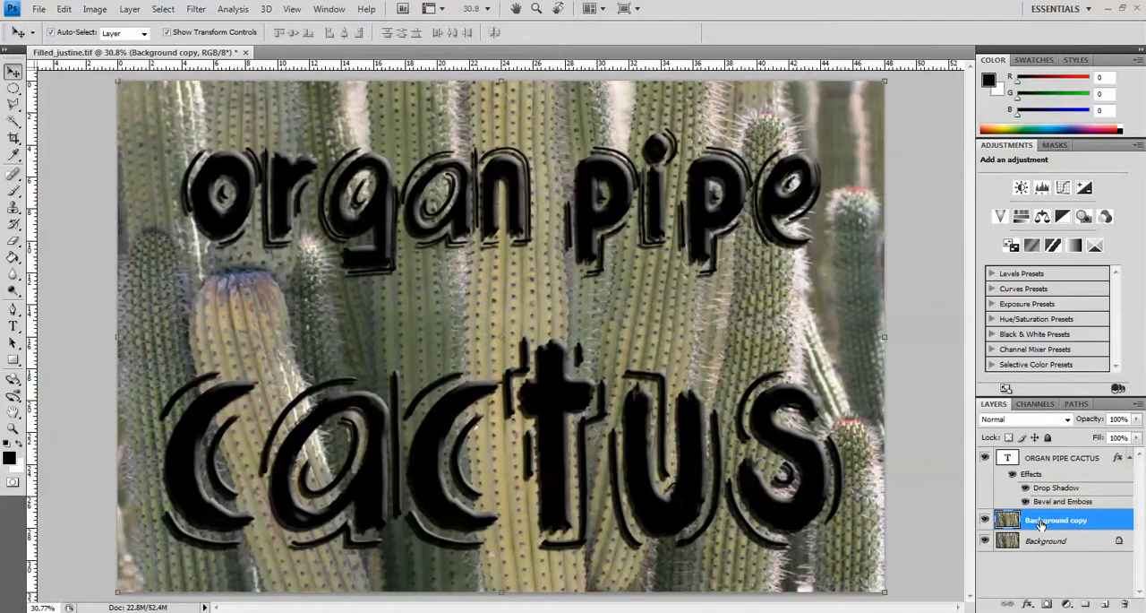
left_click_drag(1040, 524, 1032, 457)
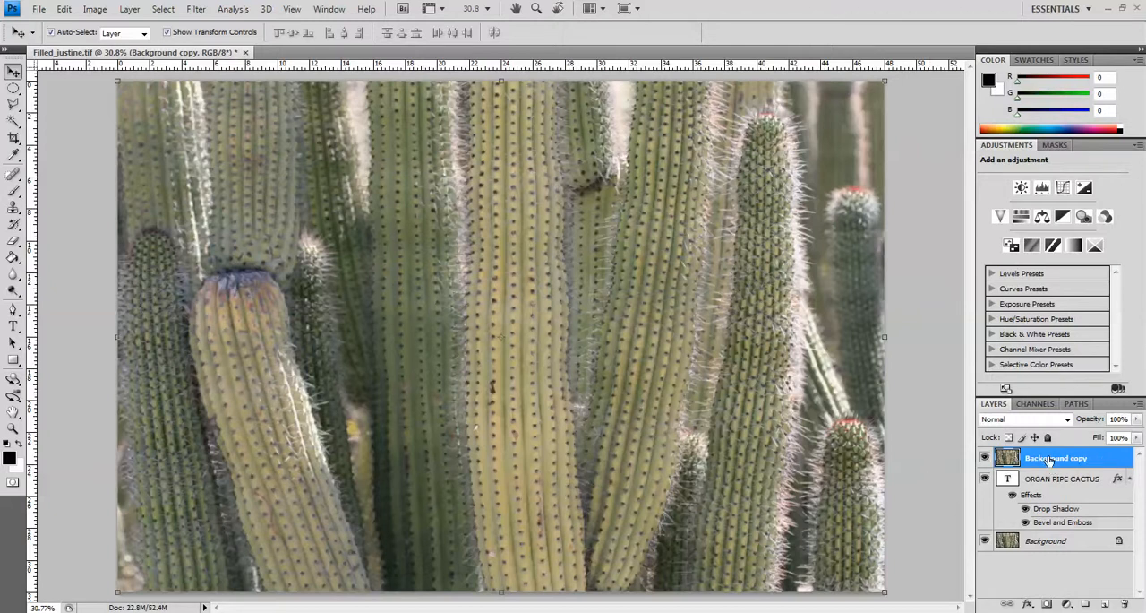
Clip the Background copy layer to the organ pipe cactus text layer with a clipping mask.
left_click(131, 9)
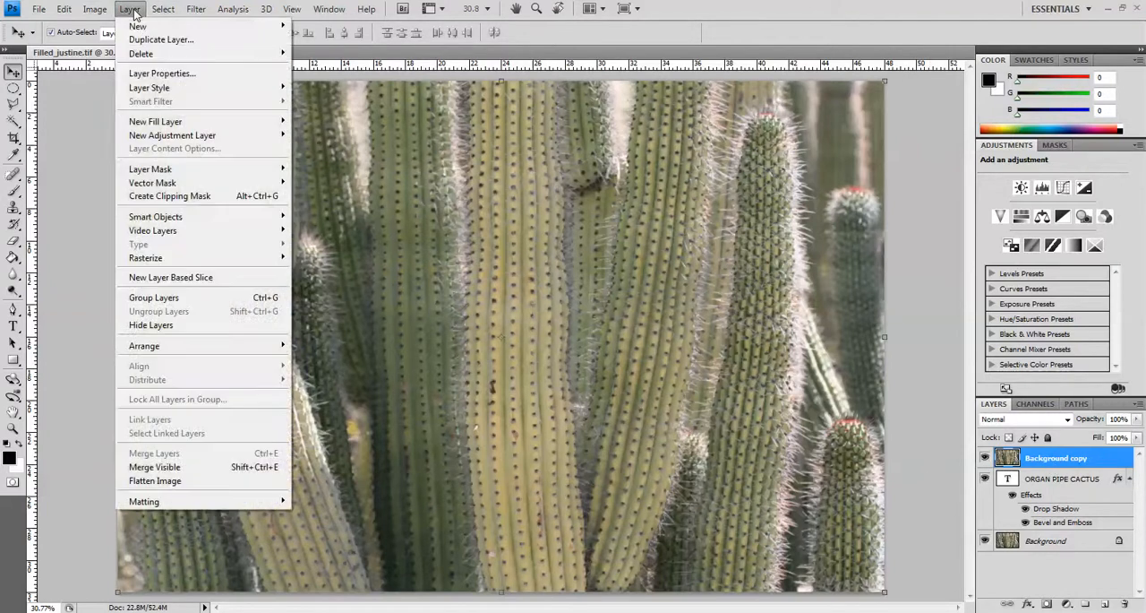
left_click(170, 196)
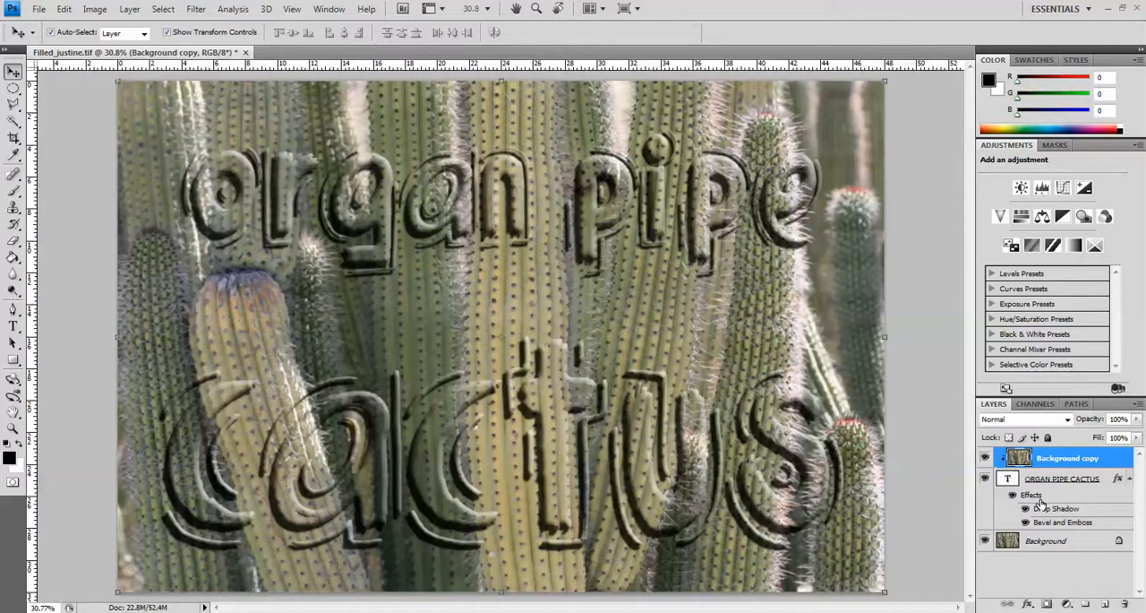
Add a new layer directly above the Background layer and fill it with black using the Paint Bucket.
left_click(1069, 543)
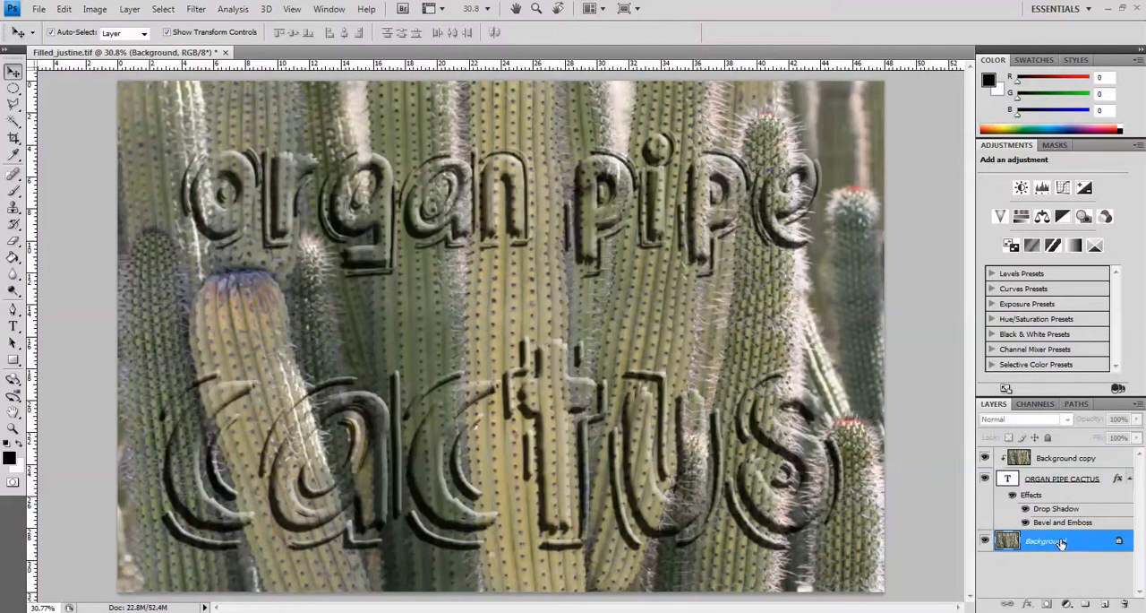
left_click(1104, 604)
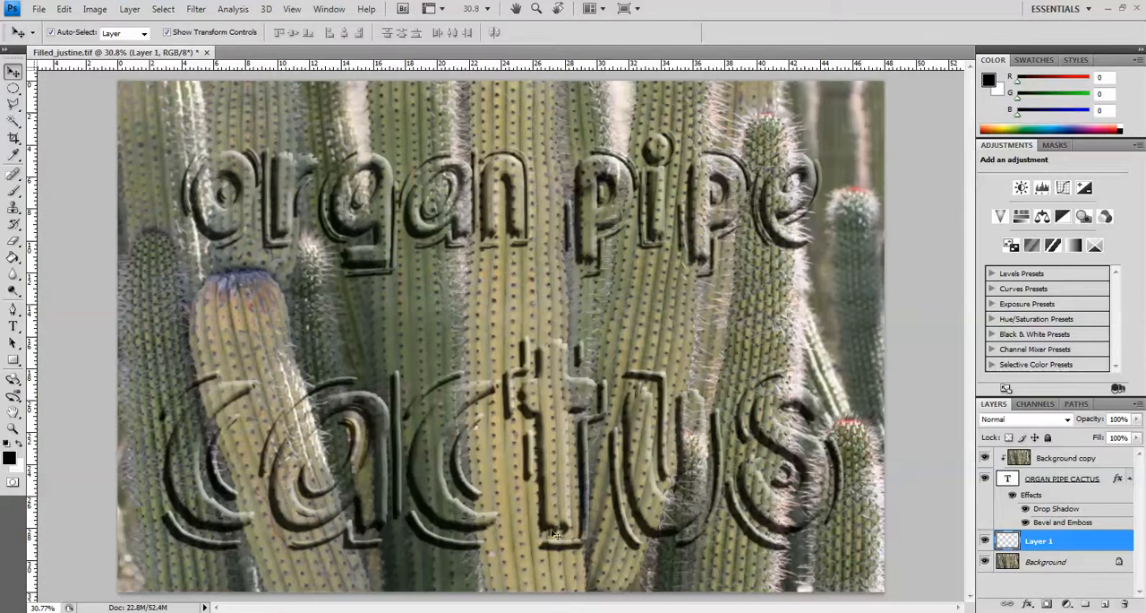
left_click(9, 457)
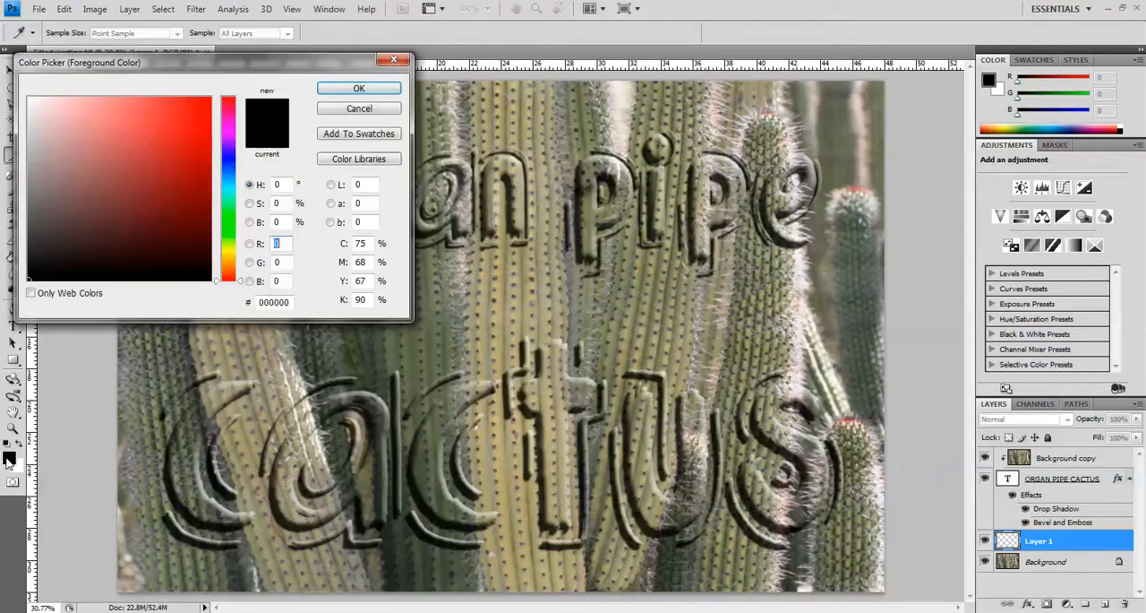
left_click(339, 111)
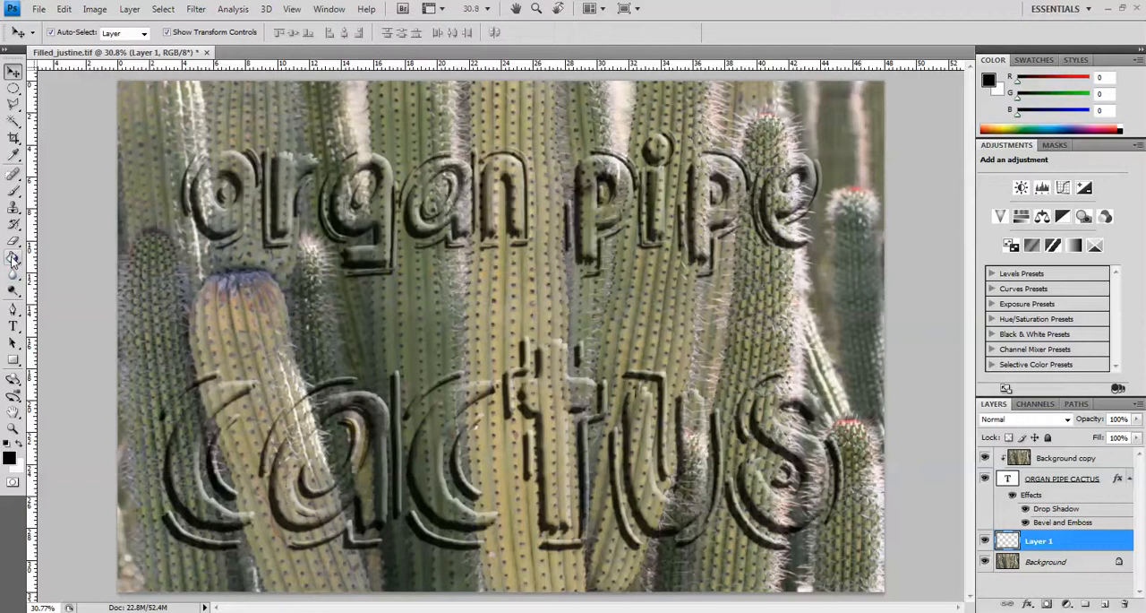
left_click(13, 259)
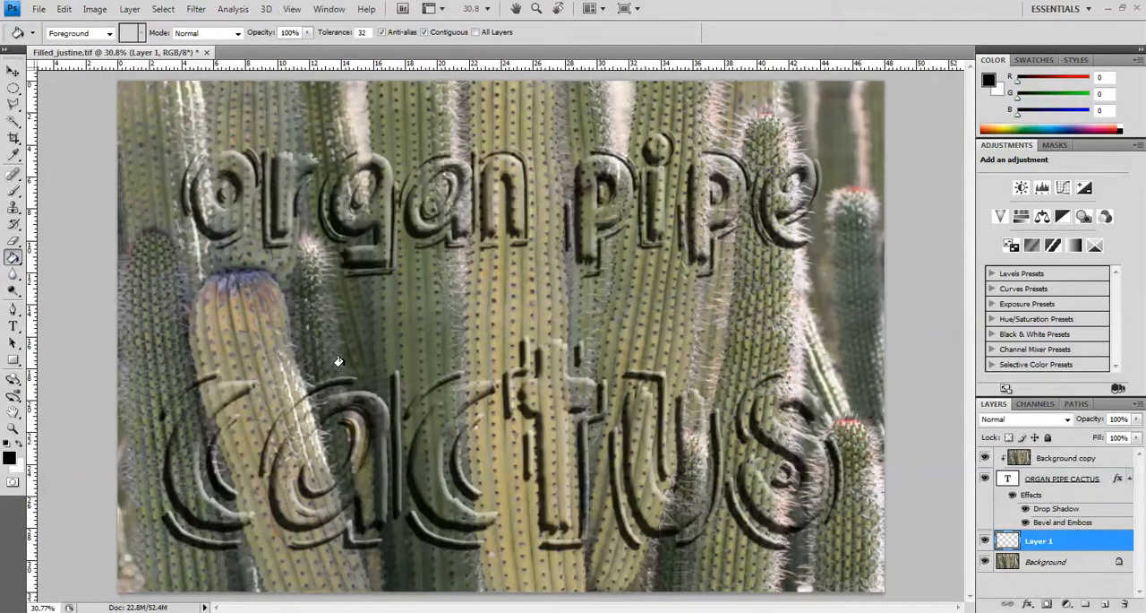
left_click(329, 320)
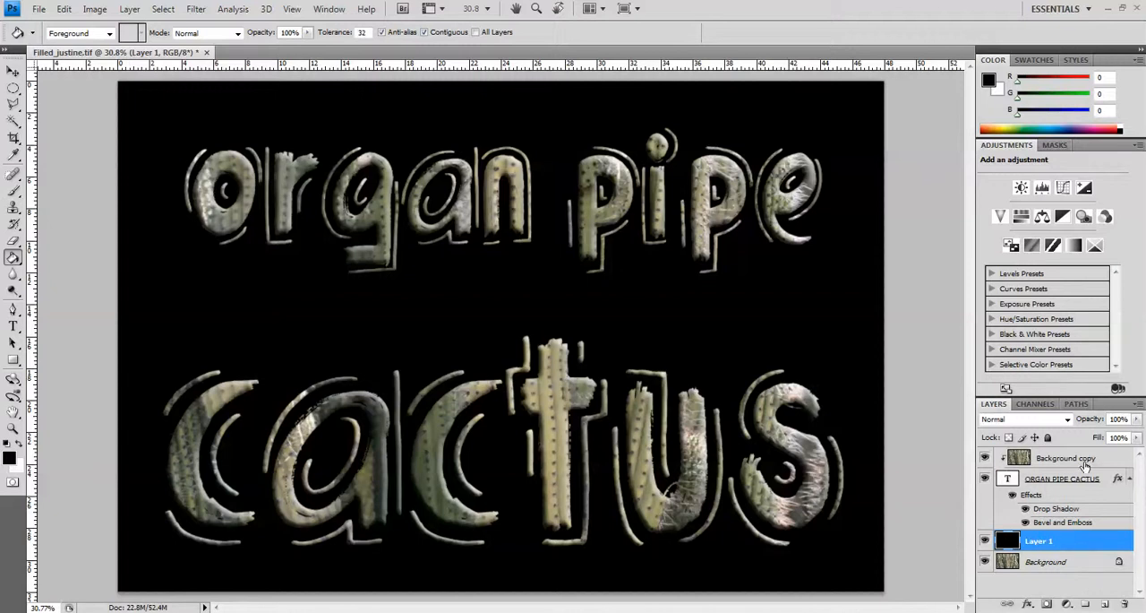
Lower the black layer's opacity to 40% and hide the layer.
left_click(1137, 419)
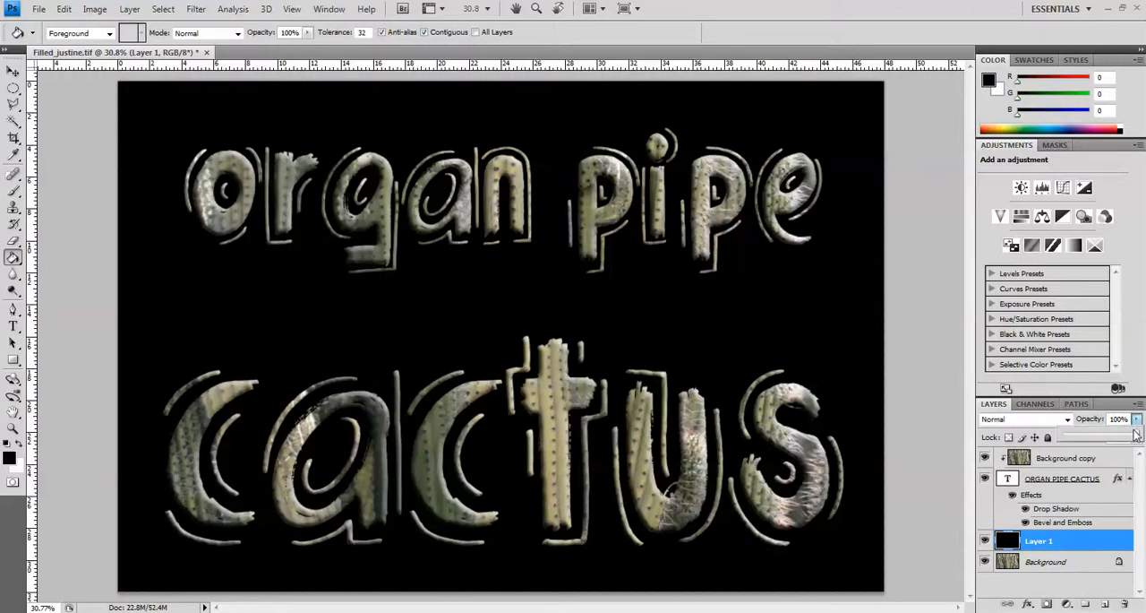
left_click_drag(1137, 436, 1092, 440)
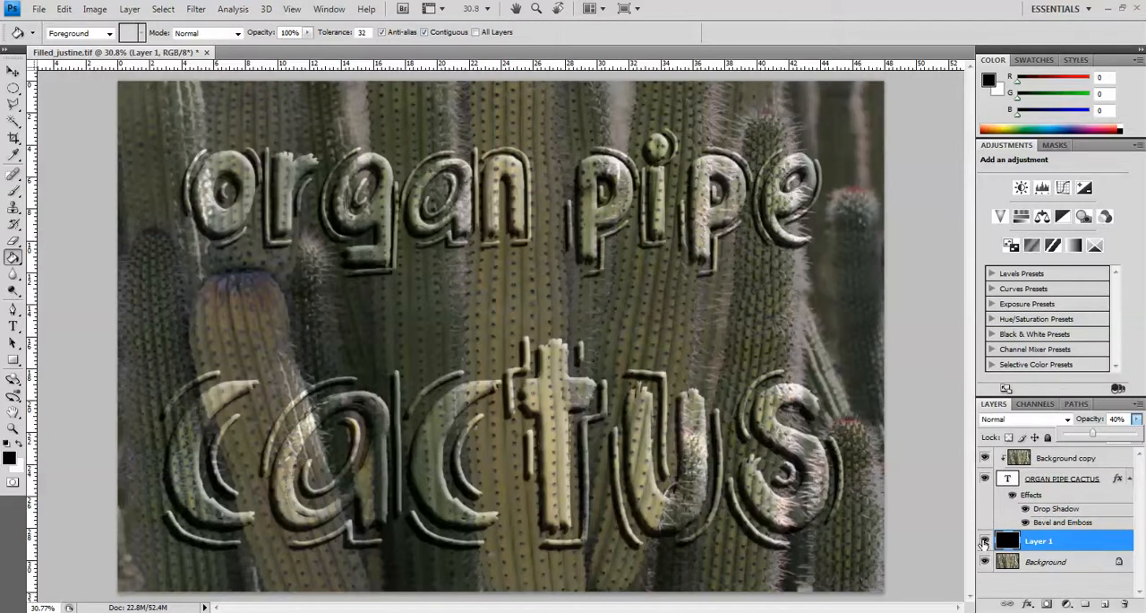
left_click(984, 540)
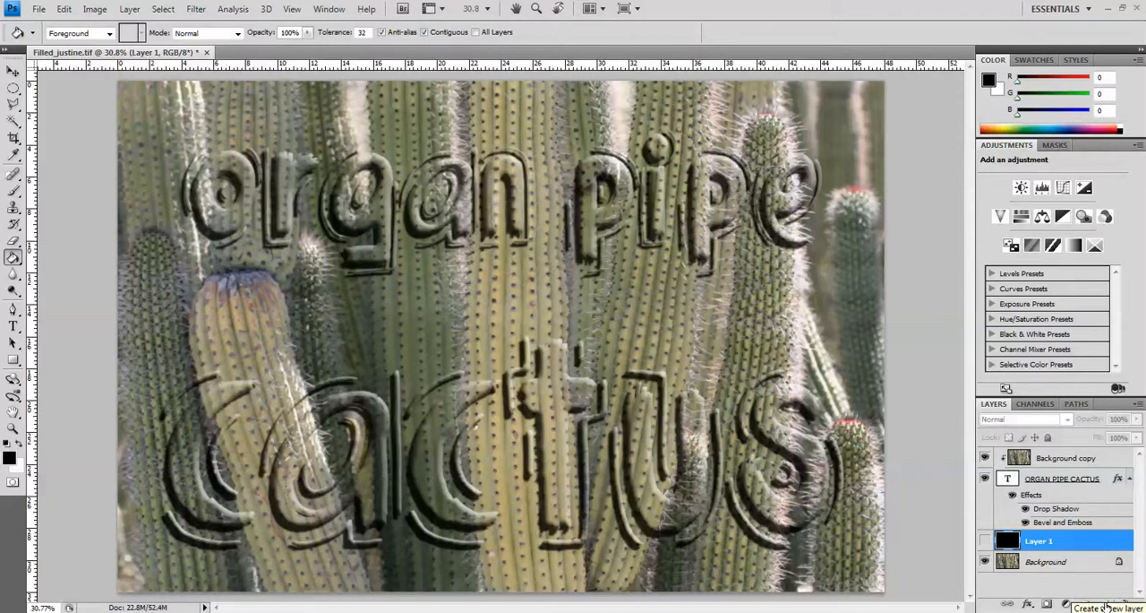
Add another new layer above the black layer and fill it with white.
left_click(1107, 605)
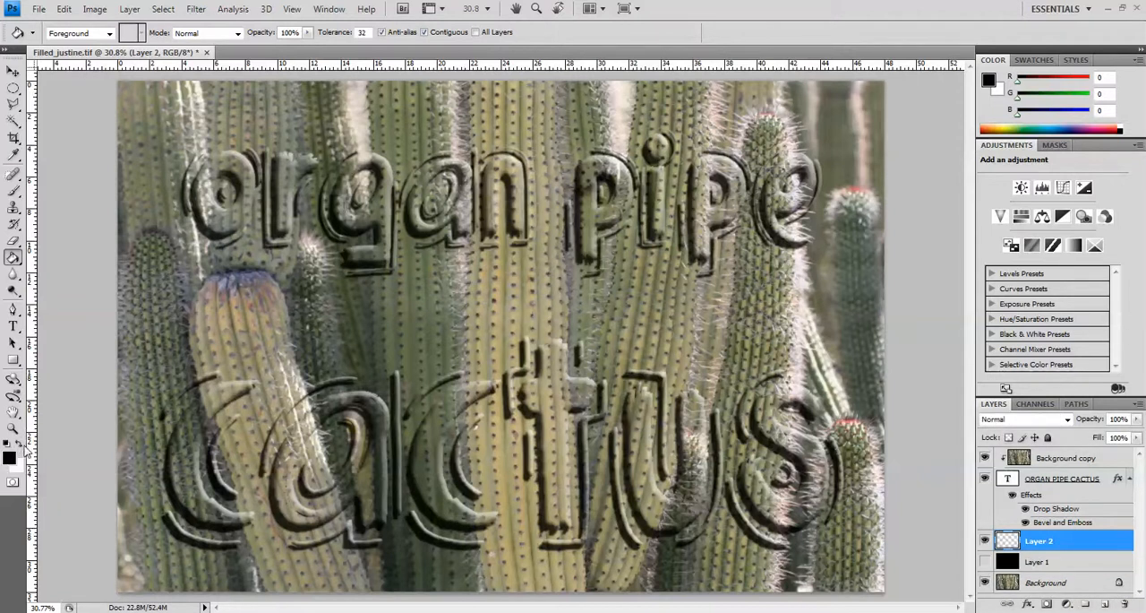
left_click(17, 445)
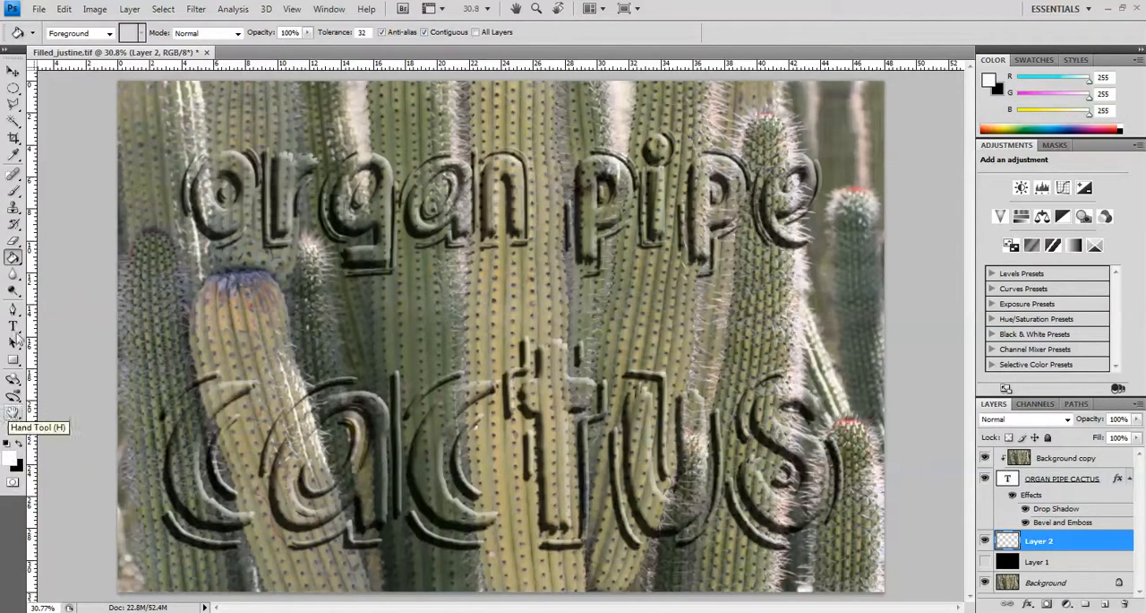
left_click(394, 303)
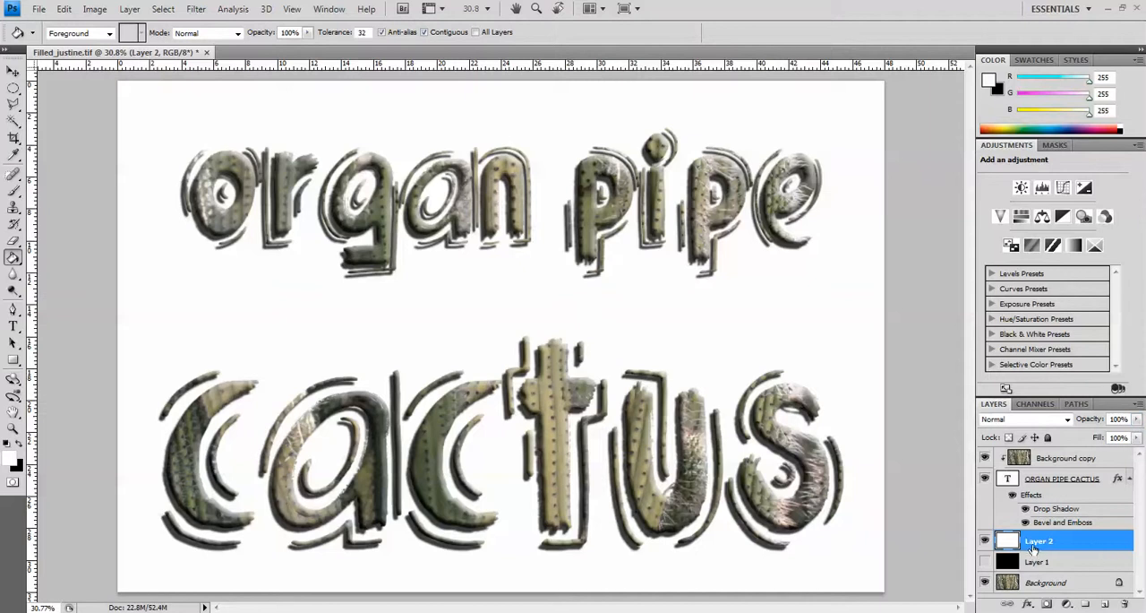
Lower the white layer's opacity to 32% and hide the layer.
left_click(1136, 419)
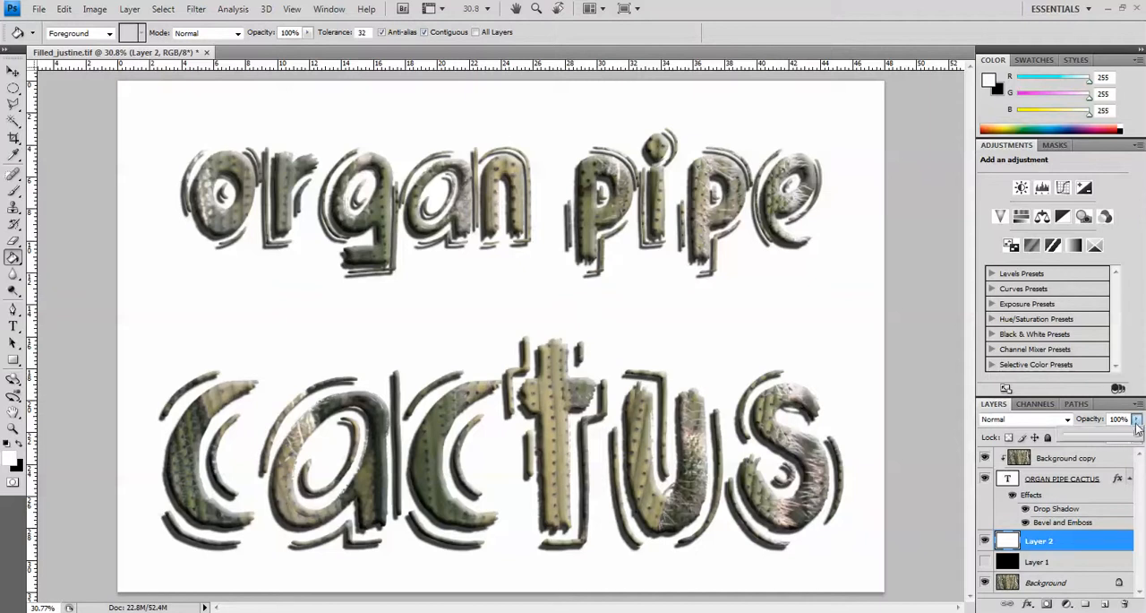
left_click_drag(1138, 435, 1088, 441)
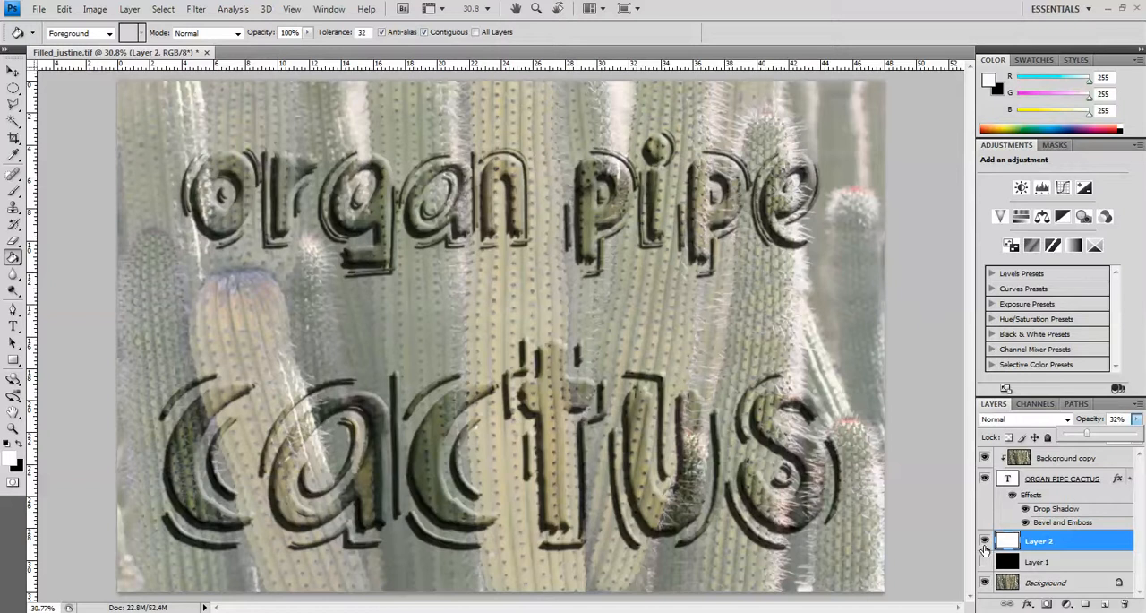
left_click(985, 542)
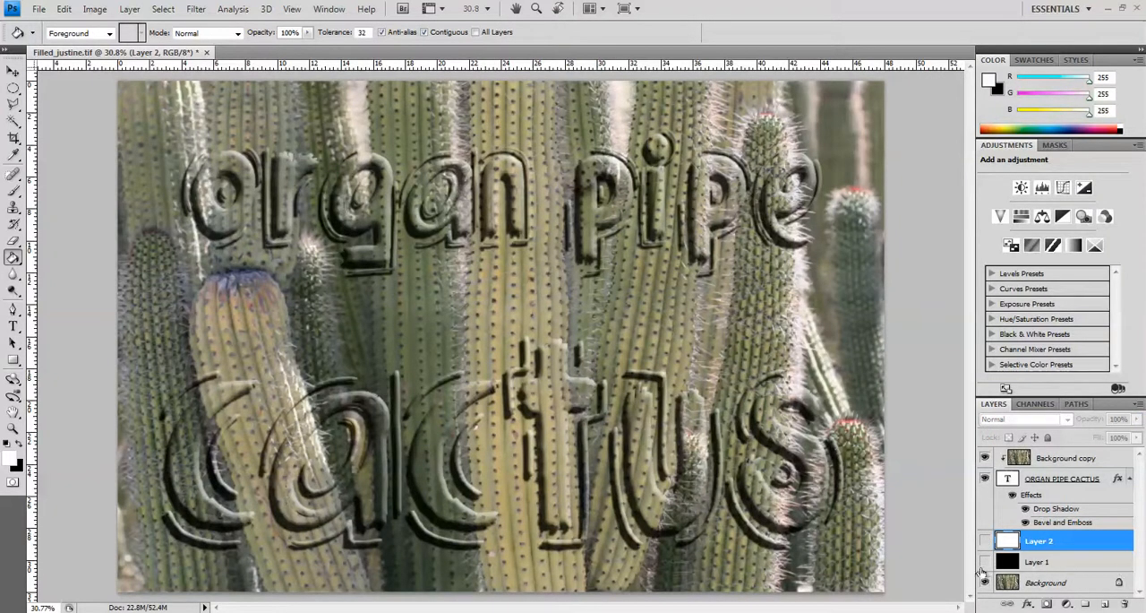
Show and hide the black layer and the white layer in turn to compare the darkened and lightened backgrounds.
left_click(985, 561)
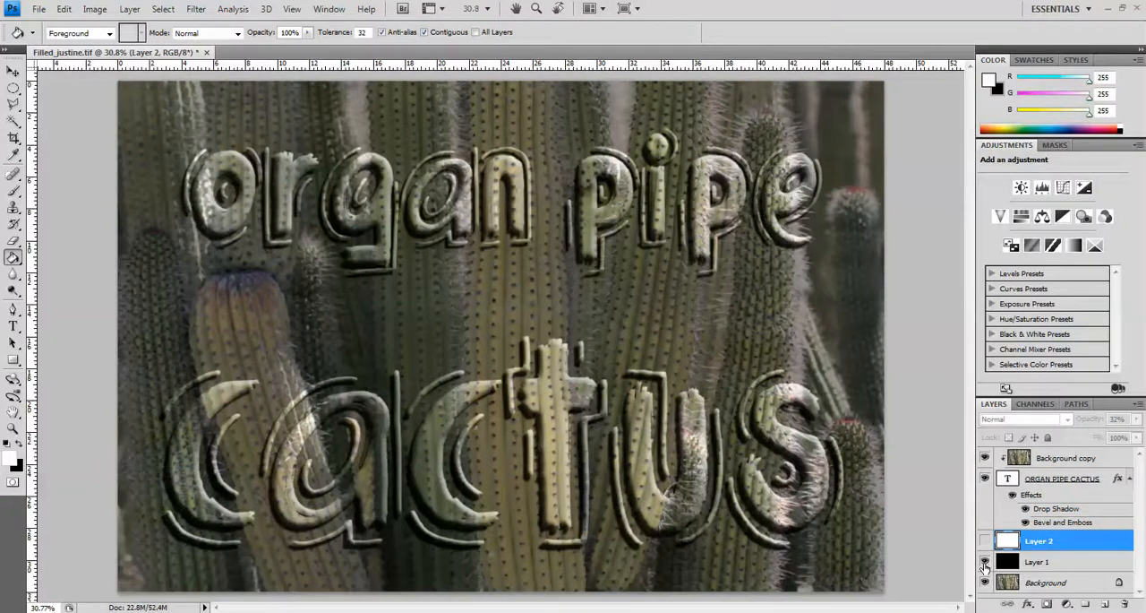
left_click(985, 561)
left_click(985, 541)
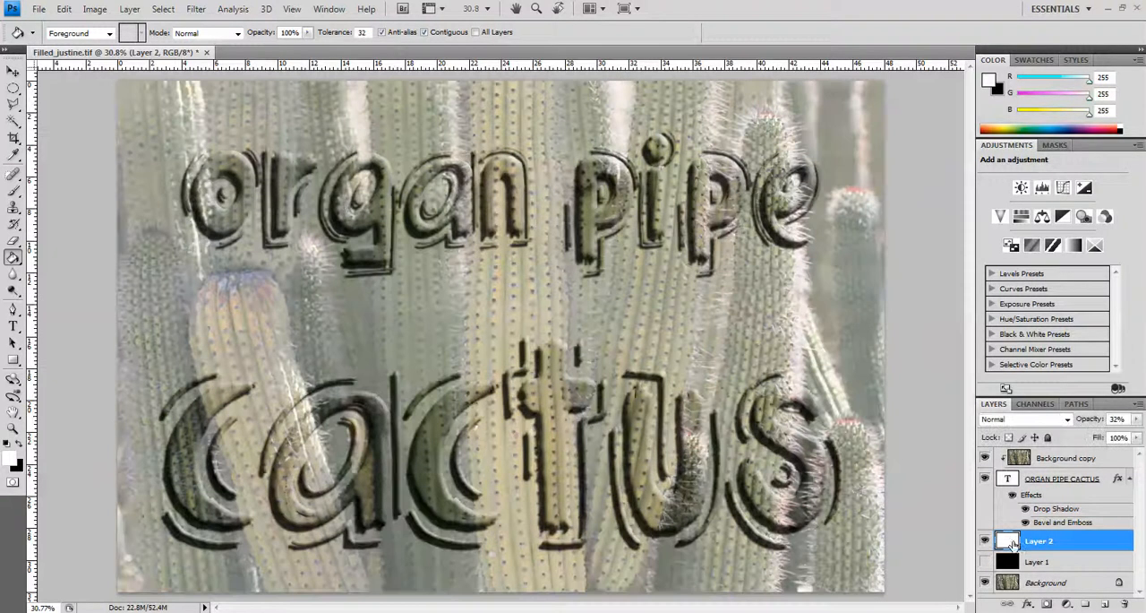
left_click(985, 541)
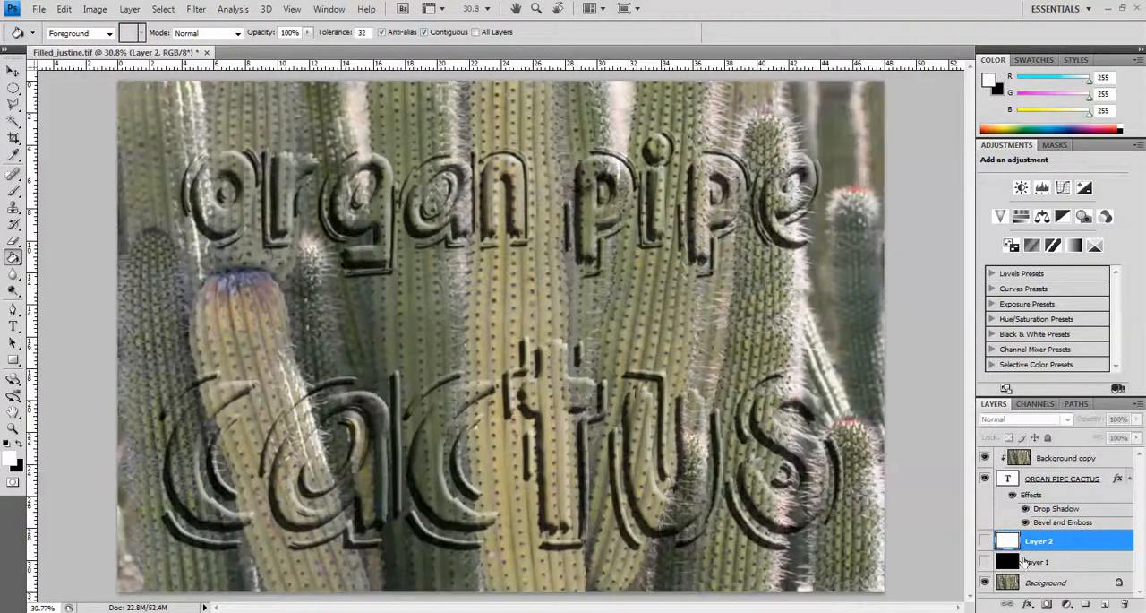